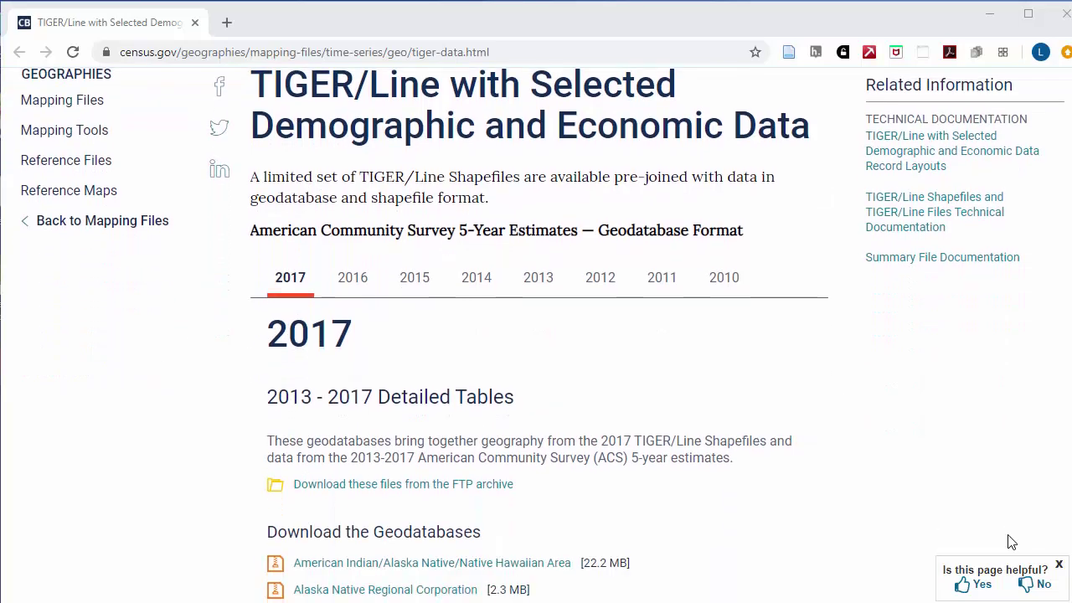
{"action": "scroll", "coordinate": [1011, 543], "scroll_direction": "down", "scroll_amount": 2}
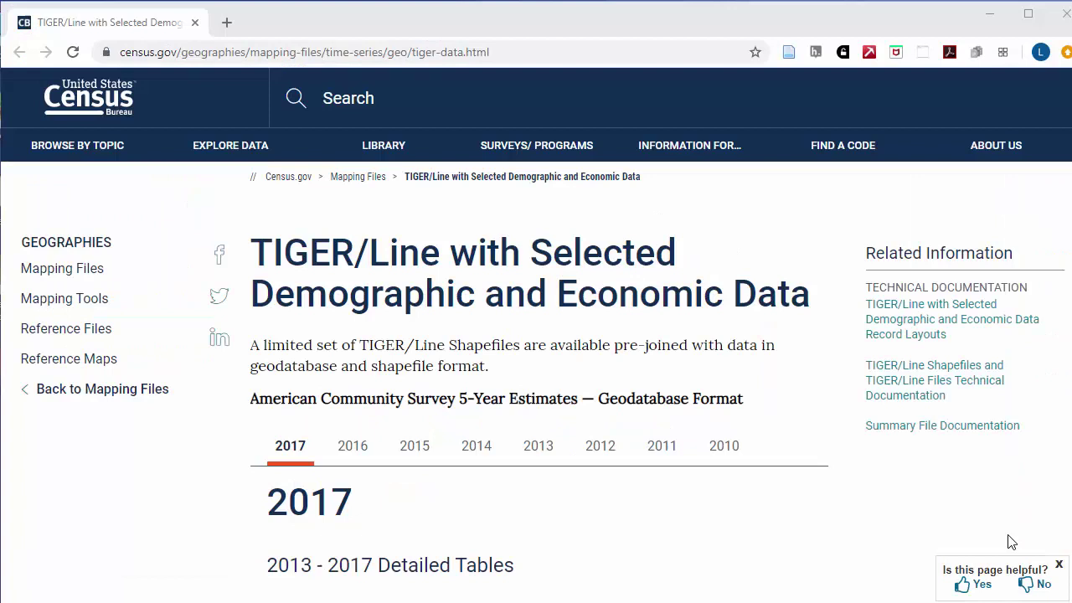
Step: Scroll down the GIS & Mapping guide to the Map Sources box listing TIGER/Line Demographic maps
{"action": "scroll", "coordinate": [1012, 542], "scroll_direction": "down", "scroll_amount": 3}
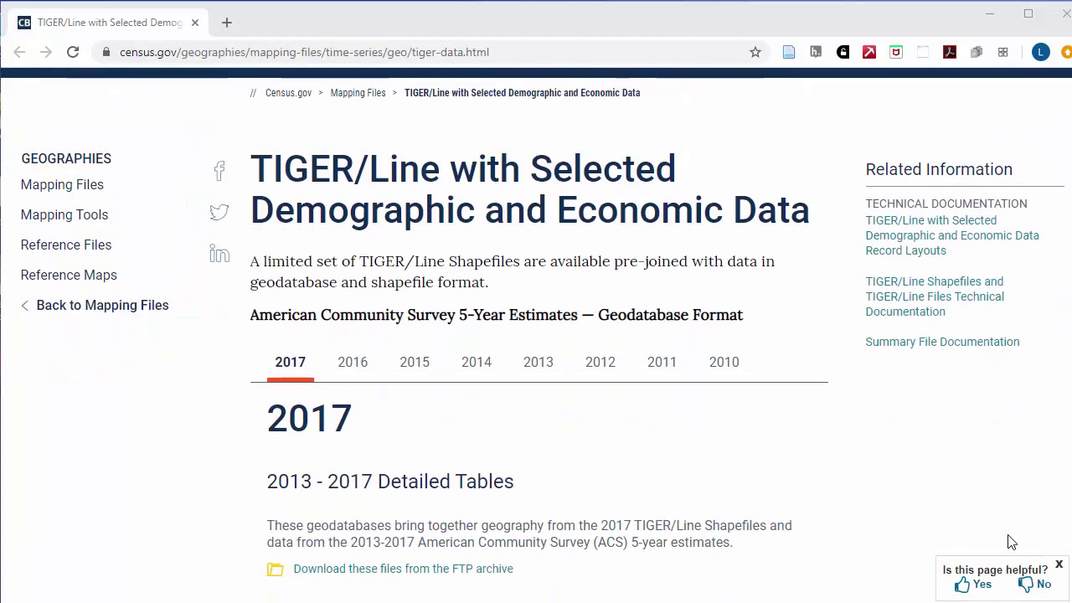
{"action": "scroll", "coordinate": [1011, 542], "scroll_direction": "down", "scroll_amount": 3}
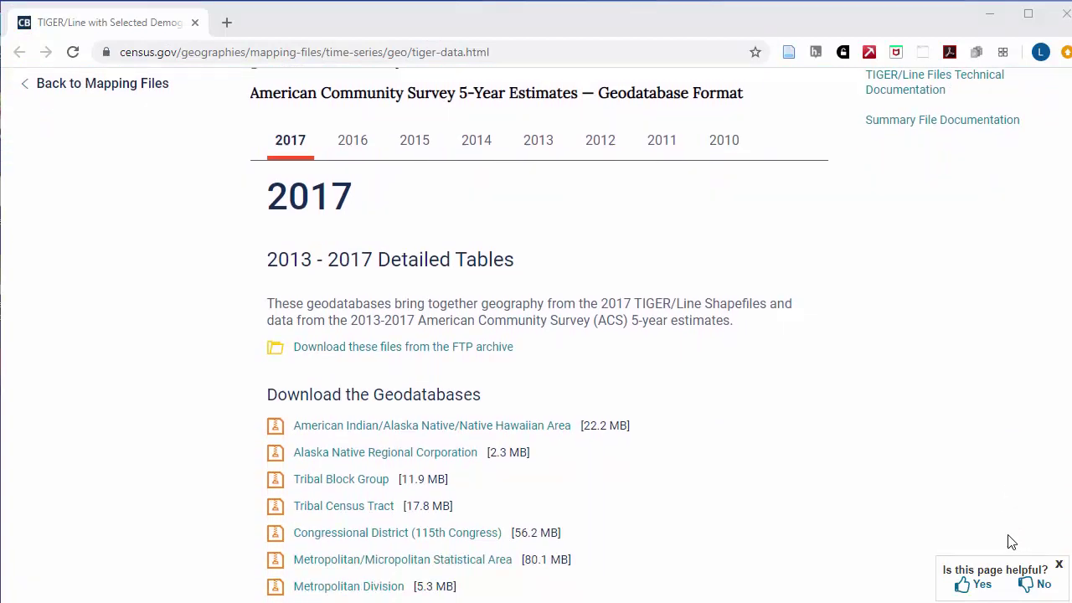
{"action": "scroll", "coordinate": [1011, 542], "scroll_direction": "down", "scroll_amount": 1}
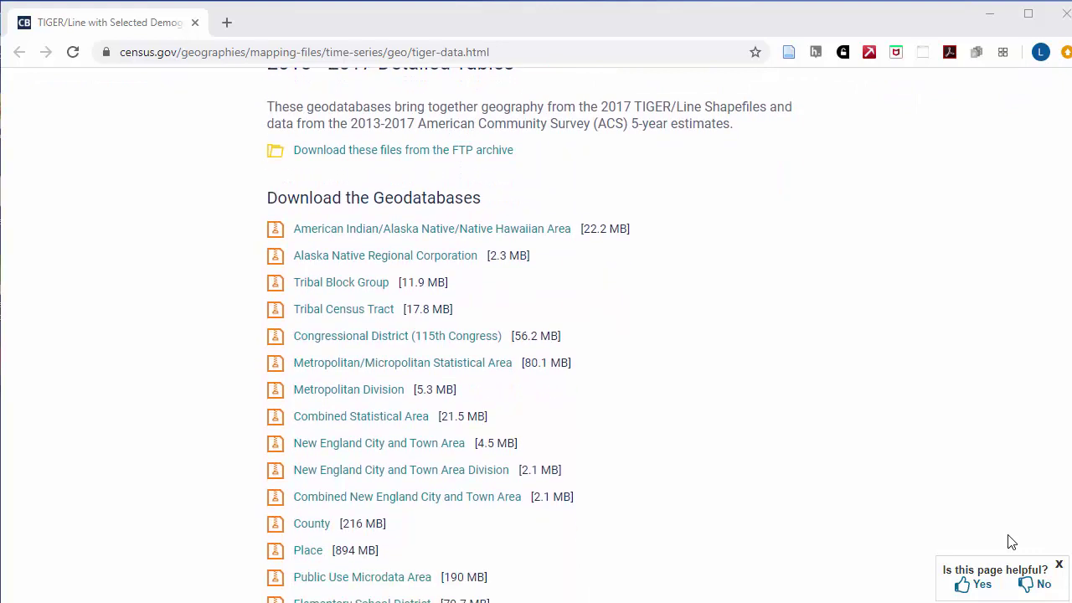
{"action": "scroll", "coordinate": [1011, 542], "scroll_direction": "down", "scroll_amount": 2}
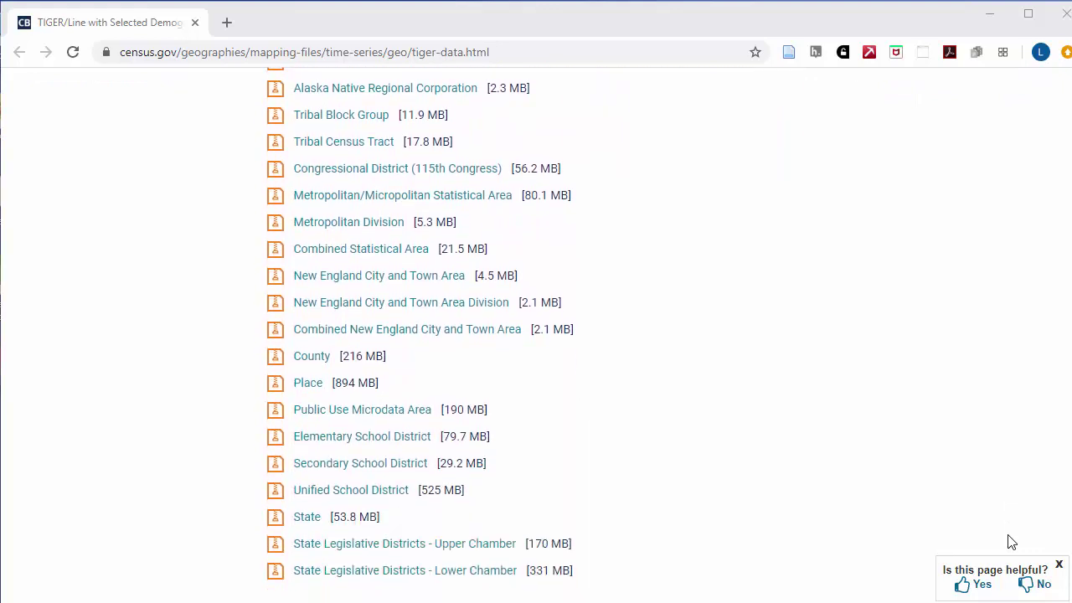
{"action": "scroll", "coordinate": [1011, 542], "scroll_direction": "down", "scroll_amount": 1}
{"action": "scroll", "coordinate": [1011, 542], "scroll_direction": "down", "scroll_amount": 3}
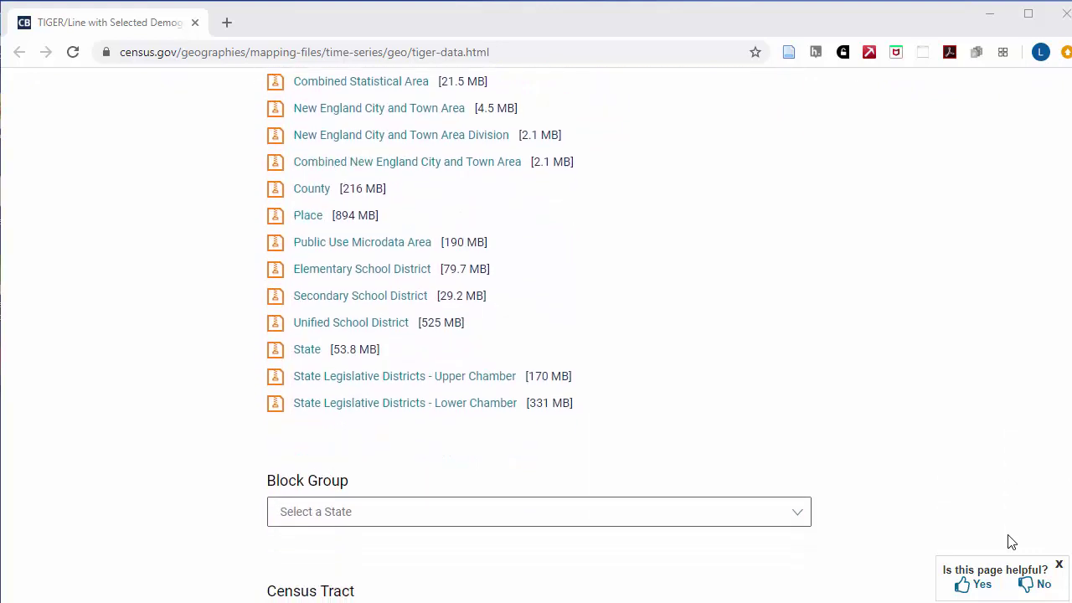
{"action": "scroll", "coordinate": [1011, 542], "scroll_direction": "down", "scroll_amount": 2}
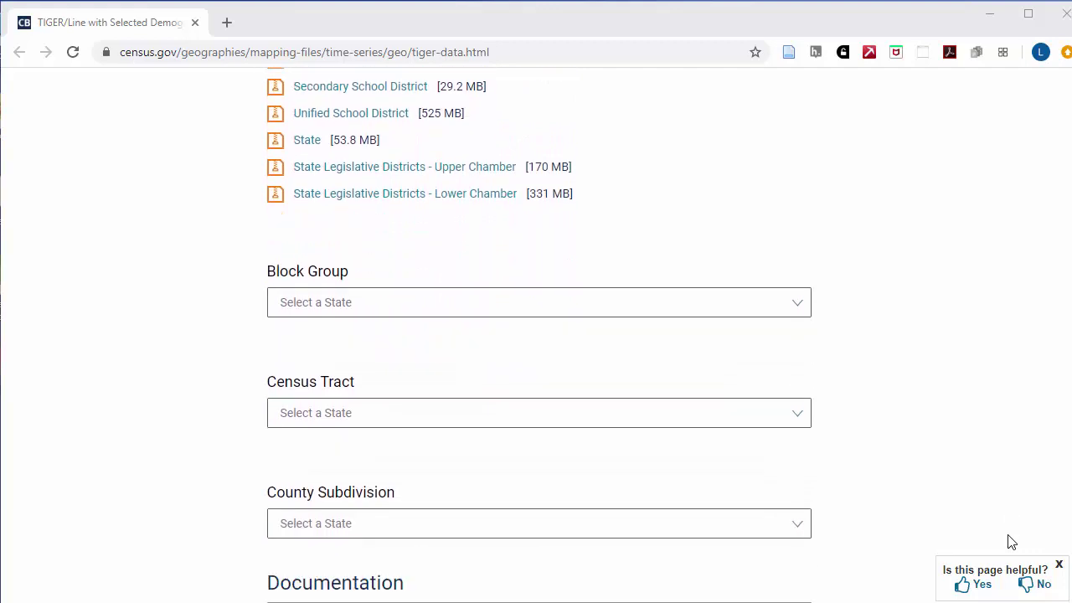
{"action": "scroll", "coordinate": [1011, 542], "scroll_direction": "down", "scroll_amount": 2}
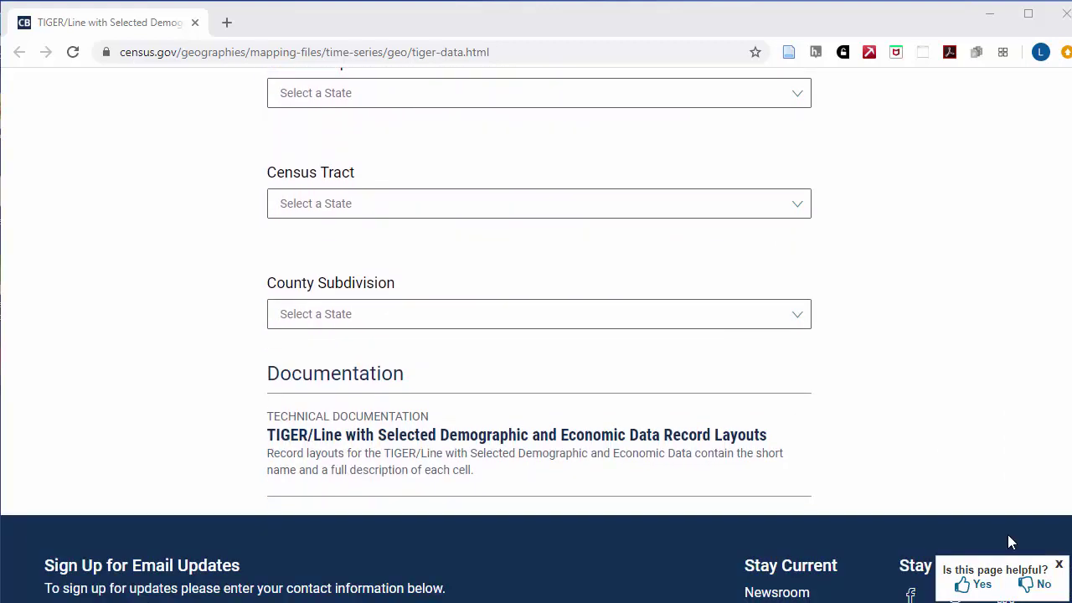
{"action": "scroll", "coordinate": [1008, 534], "scroll_direction": "down", "scroll_amount": 1}
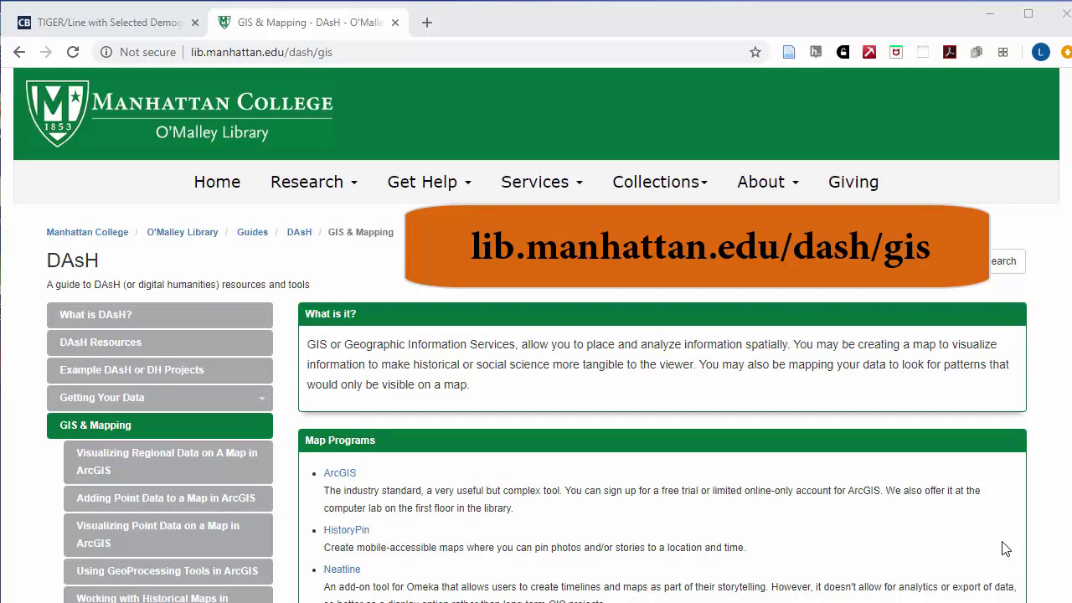
{"action": "scroll", "coordinate": [1005, 549], "scroll_direction": "down", "scroll_amount": 3}
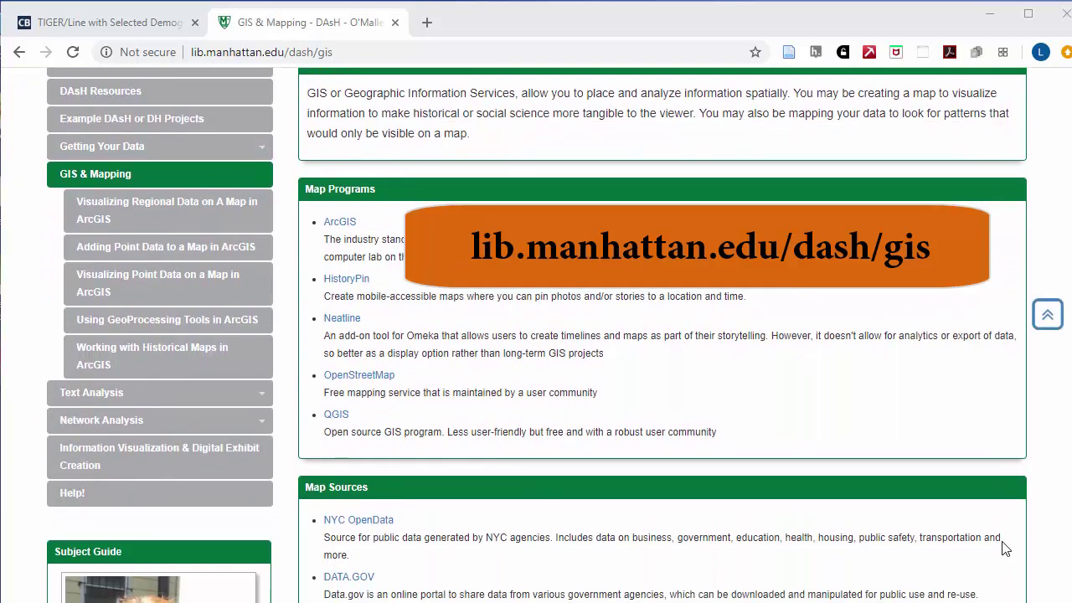
{"action": "scroll", "coordinate": [1005, 549], "scroll_direction": "down", "scroll_amount": 3}
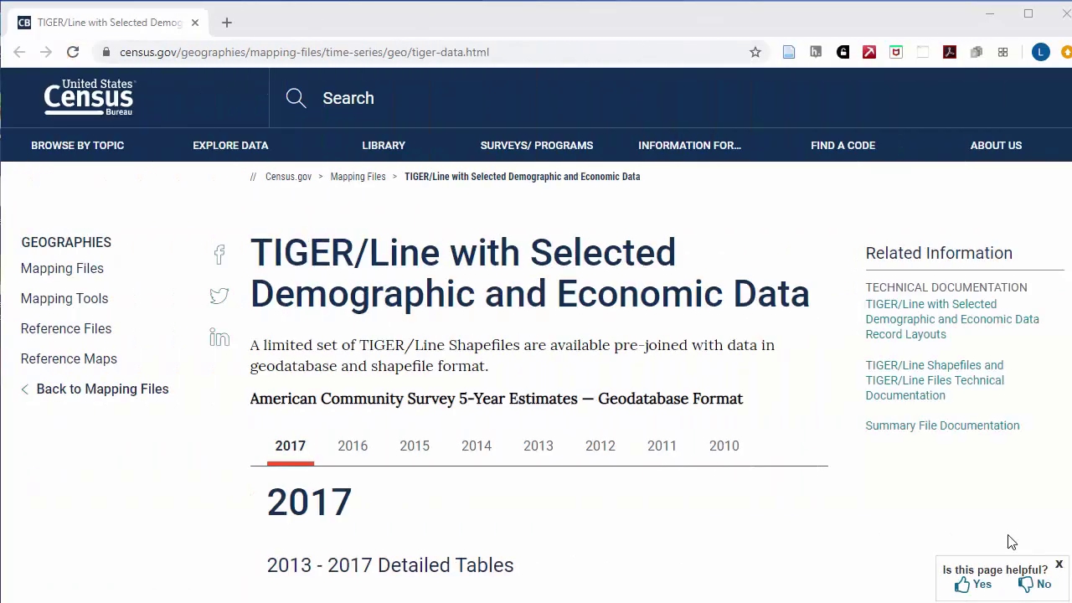
Step: Scroll through the TIGER/Line page's Download the Geodatabases list and its state dropdowns
{"action": "scroll", "coordinate": [1012, 542], "scroll_direction": "down", "scroll_amount": 2}
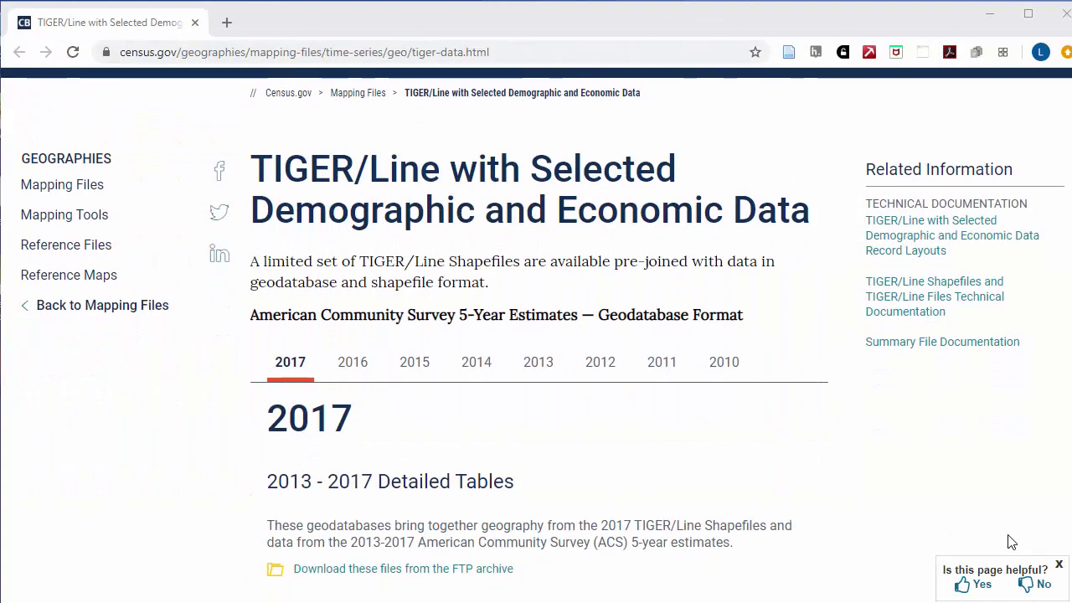
{"action": "scroll", "coordinate": [1011, 542], "scroll_direction": "down", "scroll_amount": 3}
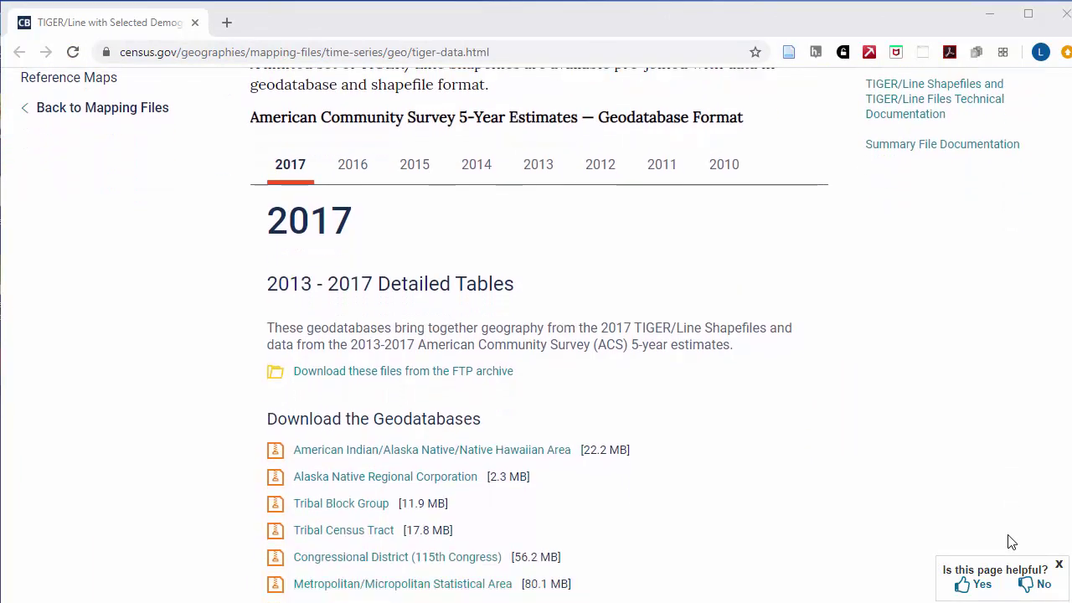
{"action": "scroll", "coordinate": [1012, 542], "scroll_direction": "down", "scroll_amount": 1}
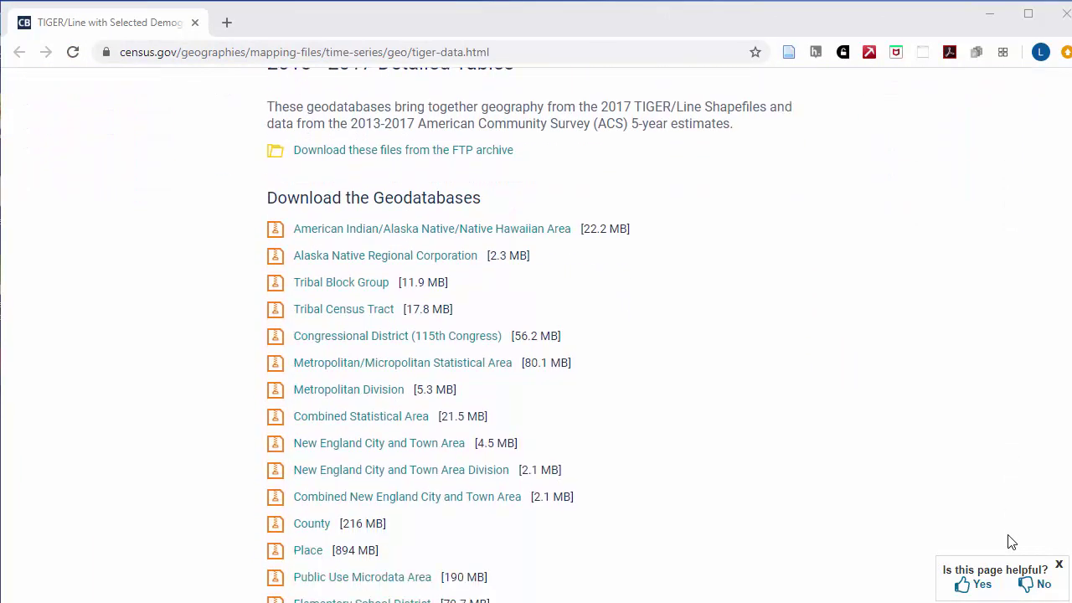
{"action": "scroll", "coordinate": [1011, 542], "scroll_direction": "down", "scroll_amount": 2}
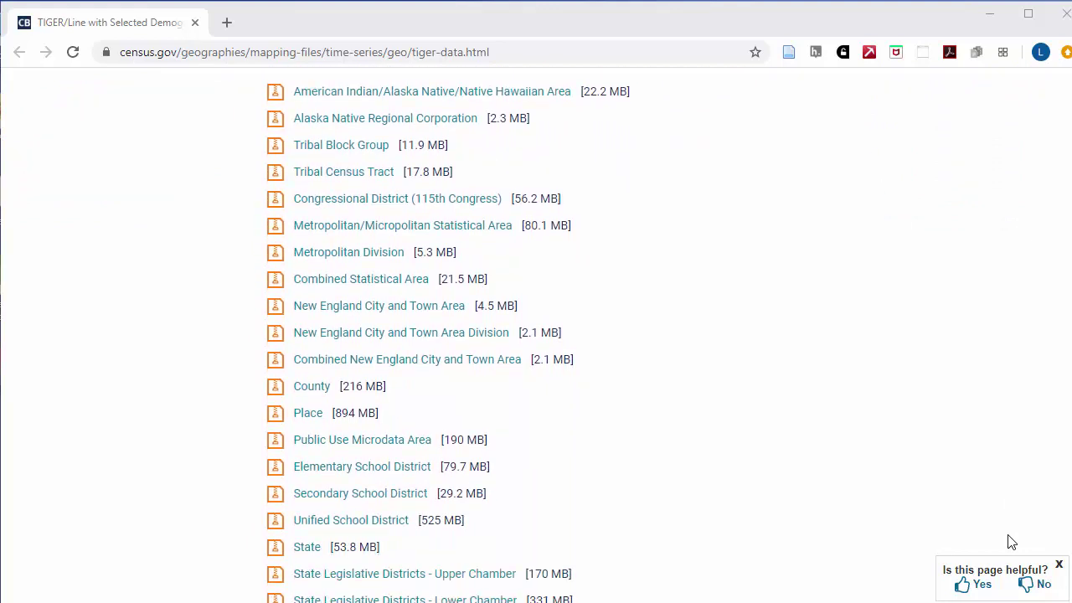
{"action": "scroll", "coordinate": [1011, 542], "scroll_direction": "down", "scroll_amount": 2}
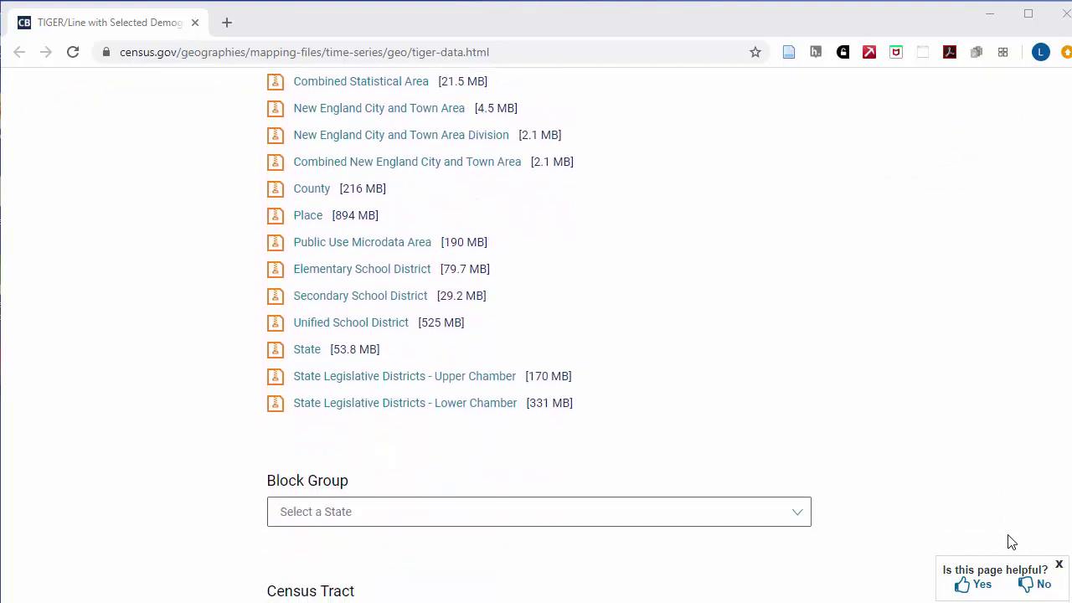
{"action": "scroll", "coordinate": [1011, 542], "scroll_direction": "down", "scroll_amount": 2}
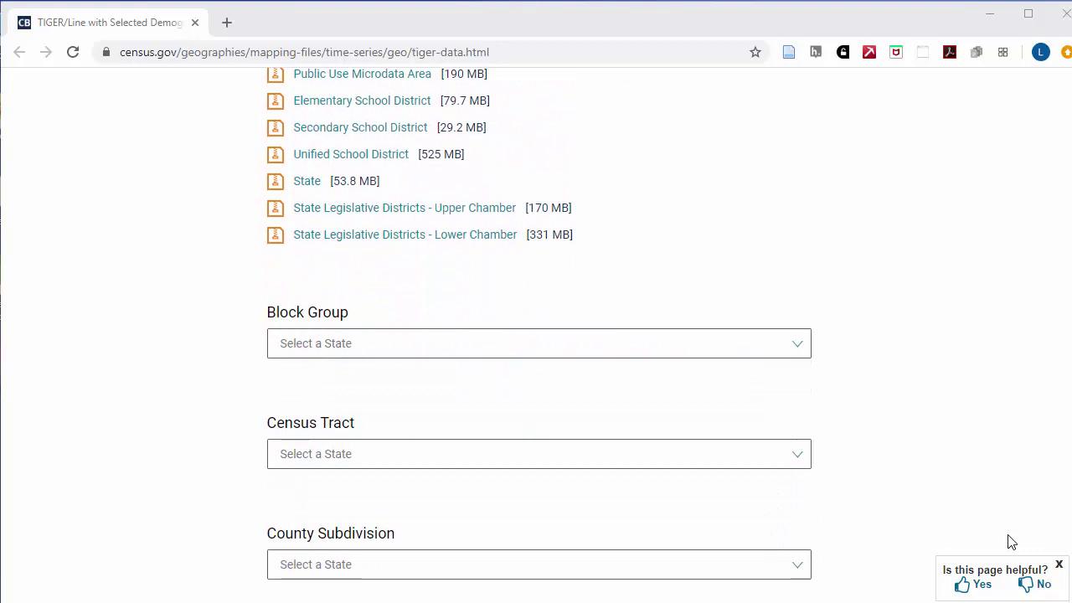
{"action": "scroll", "coordinate": [1011, 542], "scroll_direction": "down", "scroll_amount": 1}
{"action": "scroll", "coordinate": [1011, 542], "scroll_direction": "down", "scroll_amount": 2}
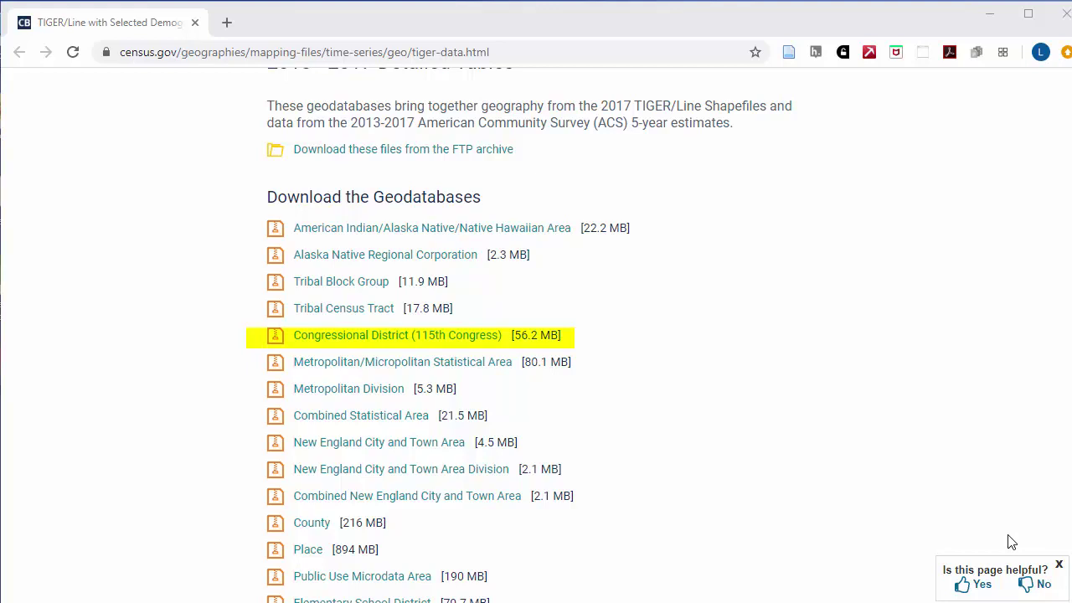
{"action": "scroll", "coordinate": [1011, 542], "scroll_direction": "down", "scroll_amount": 2}
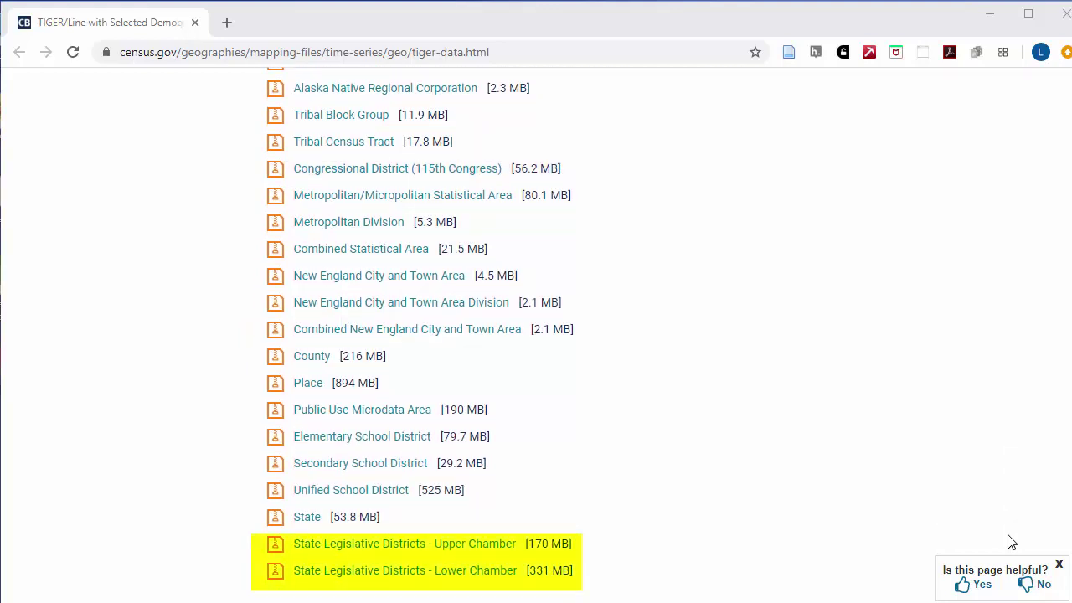
{"action": "scroll", "coordinate": [1011, 542], "scroll_direction": "up", "scroll_amount": 1}
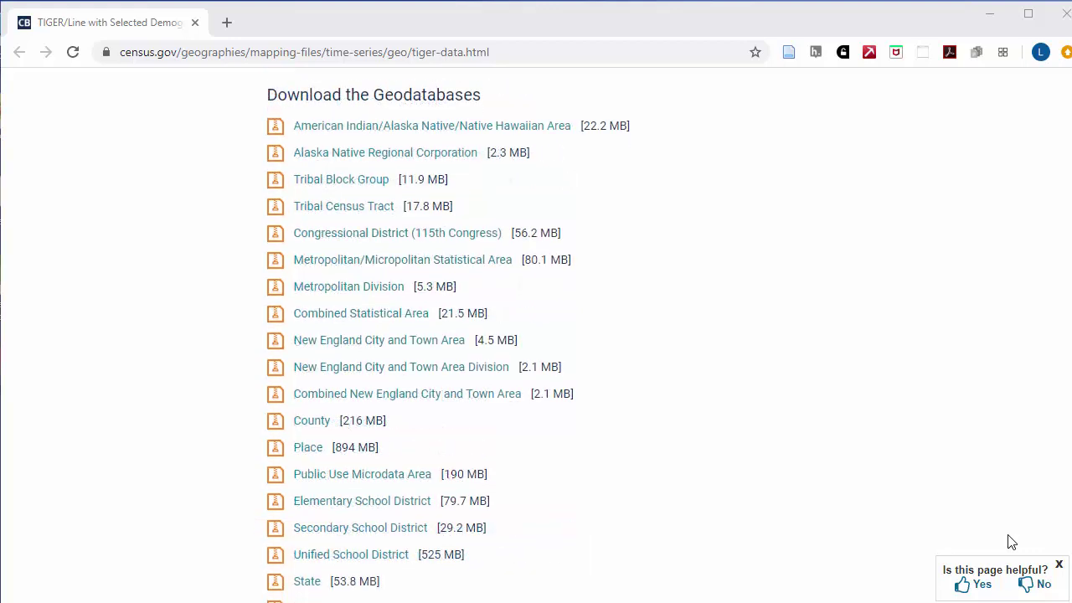
{"action": "scroll", "coordinate": [1011, 542], "scroll_direction": "down", "scroll_amount": 1}
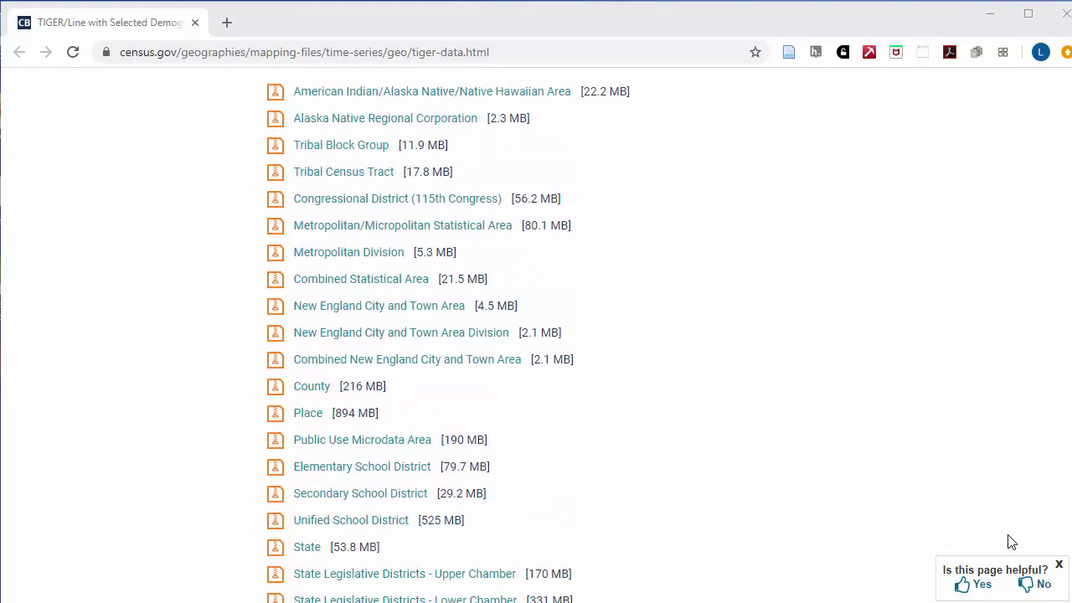
{"action": "scroll", "coordinate": [1011, 542], "scroll_direction": "down", "scroll_amount": 1}
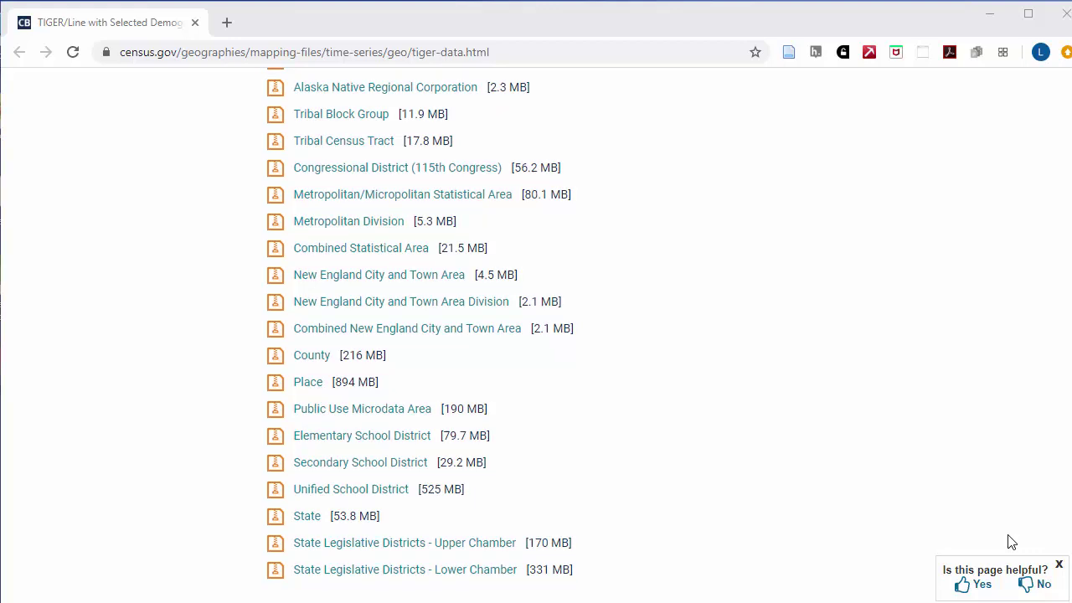
{"action": "scroll", "coordinate": [1011, 542], "scroll_direction": "down", "scroll_amount": 1}
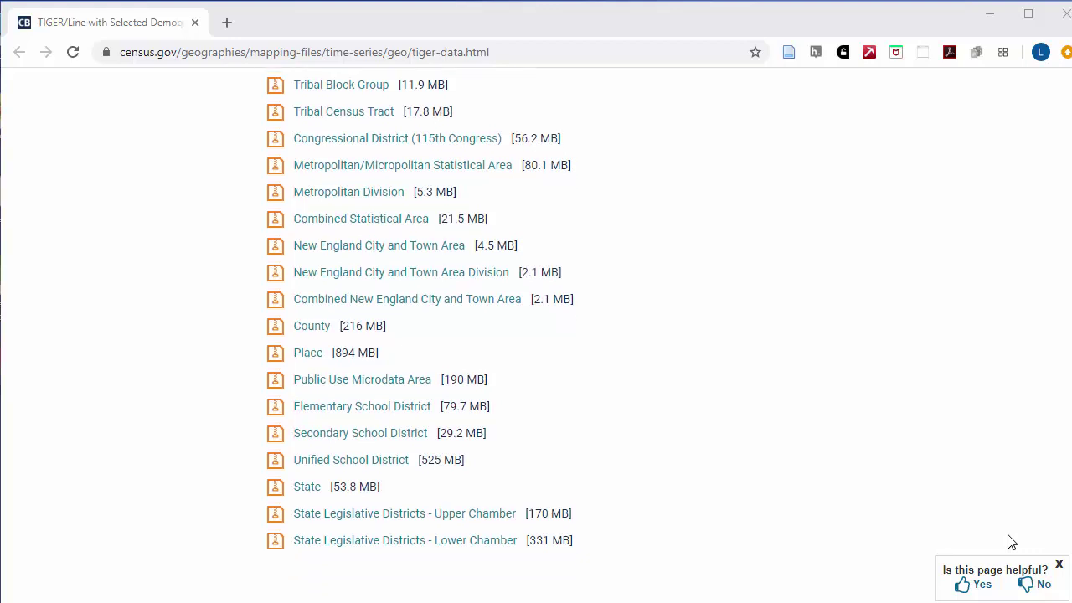
{"action": "scroll", "coordinate": [1011, 542], "scroll_direction": "down", "scroll_amount": 1}
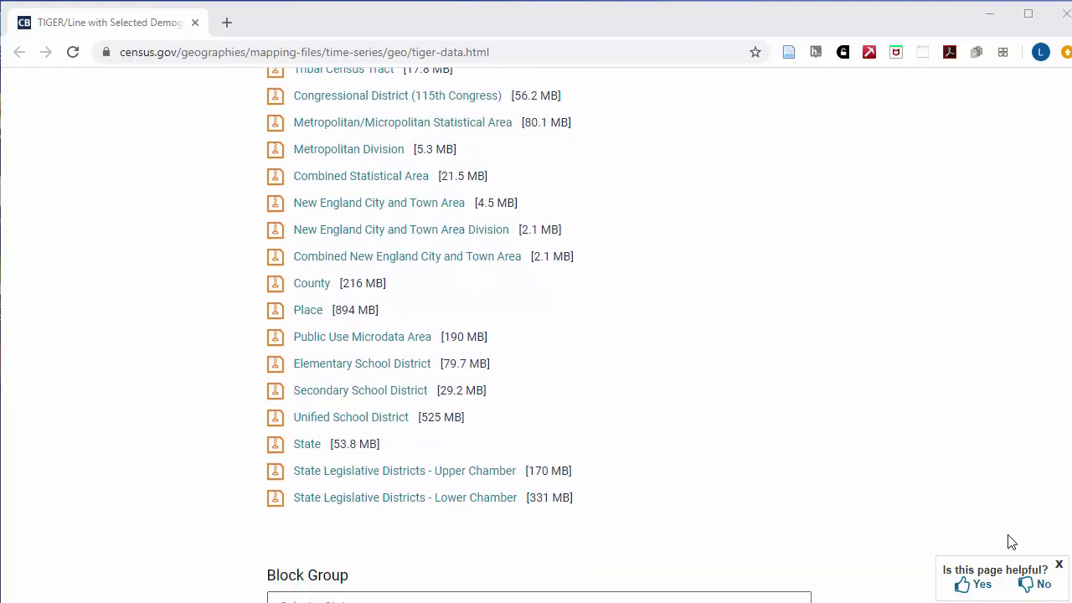
{"action": "scroll", "coordinate": [1011, 542], "scroll_direction": "down", "scroll_amount": 1}
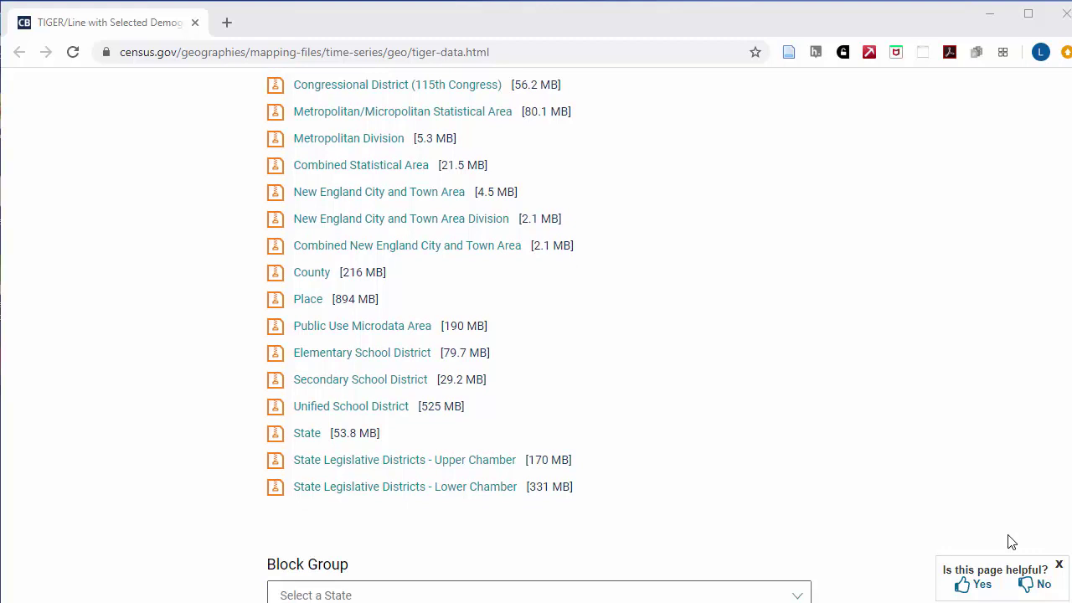
{"action": "scroll", "coordinate": [1011, 542], "scroll_direction": "down", "scroll_amount": 1}
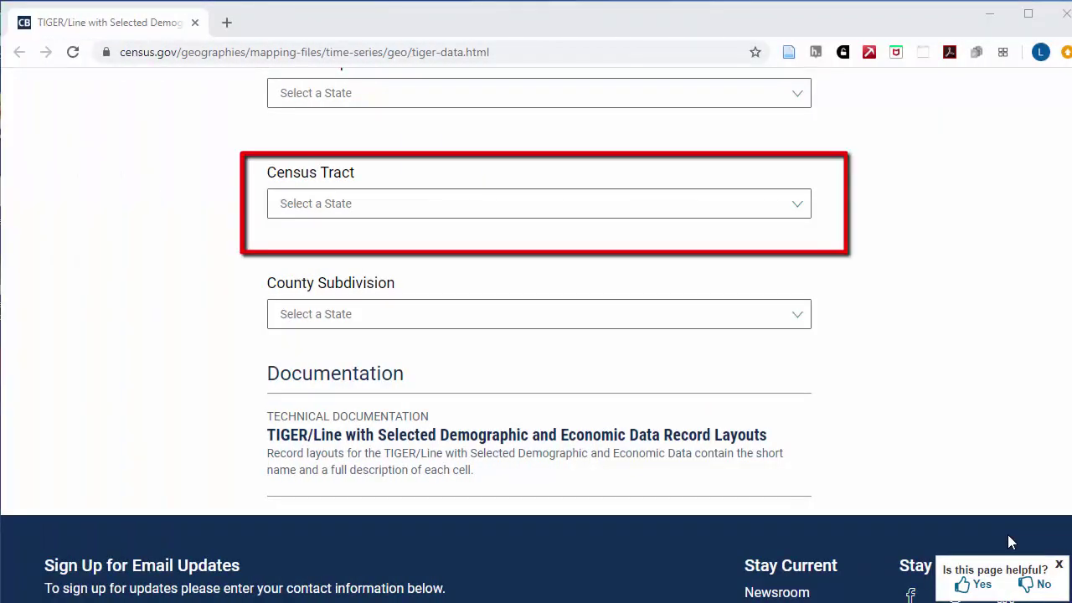
Step: Choose New York in the Census Tract dropdown to download ACS_2017_5YR_TRACT_36.gdb.zip
{"action": "left_click", "coordinate": [790, 209]}
{"action": "left_click_drag", "start_coordinate": [800, 256], "coordinate": [798, 377]}
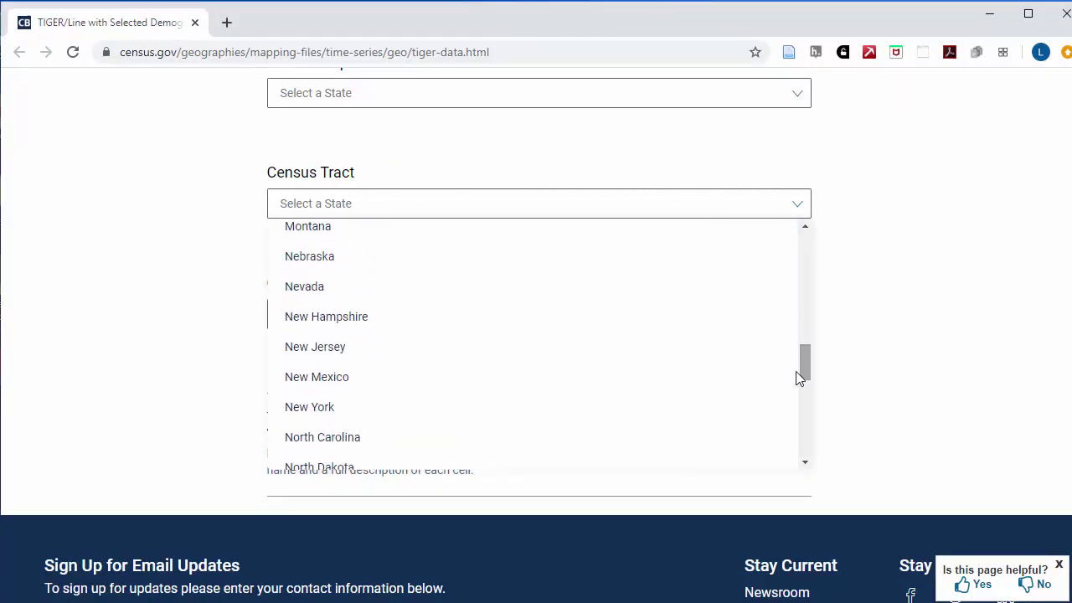
{"action": "left_click", "coordinate": [692, 413]}
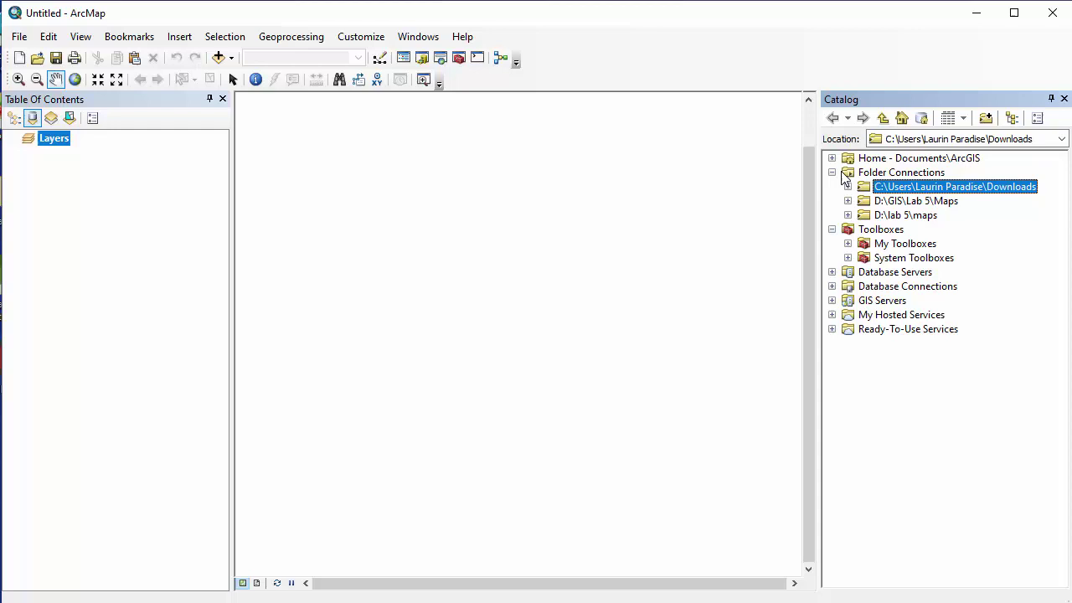
Step: Expand Downloads > ACS_2017_5YR_TRACT_36.gdb to list its tract feature class, metadata and X tables
{"action": "left_click", "coordinate": [848, 186]}
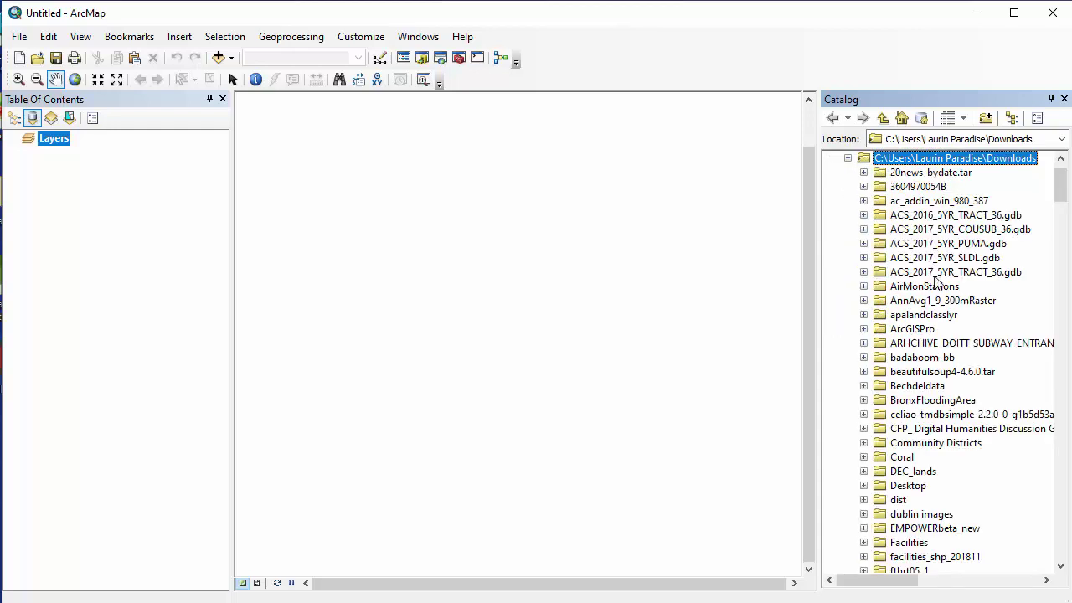
{"action": "left_click", "coordinate": [1014, 273]}
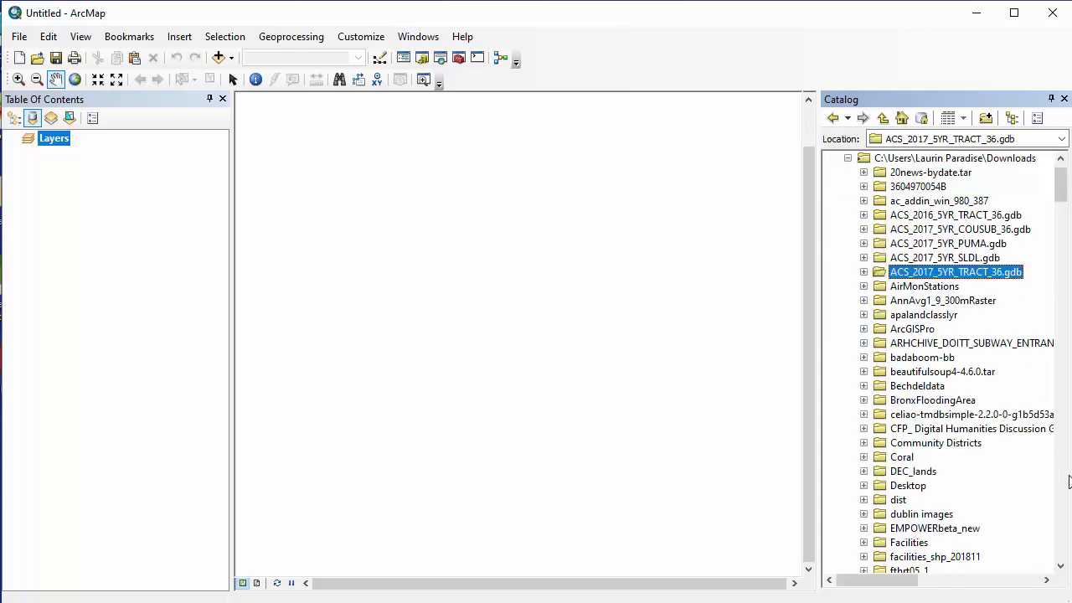
{"action": "scroll", "coordinate": [838, 318], "scroll_direction": "up", "scroll_amount": 1}
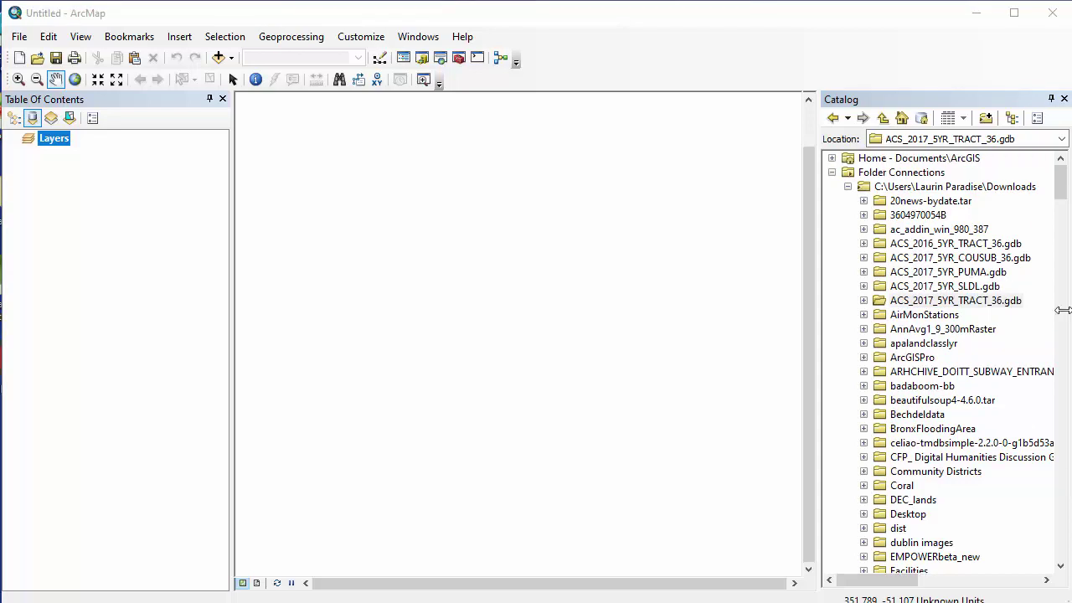
{"action": "left_click", "coordinate": [864, 300]}
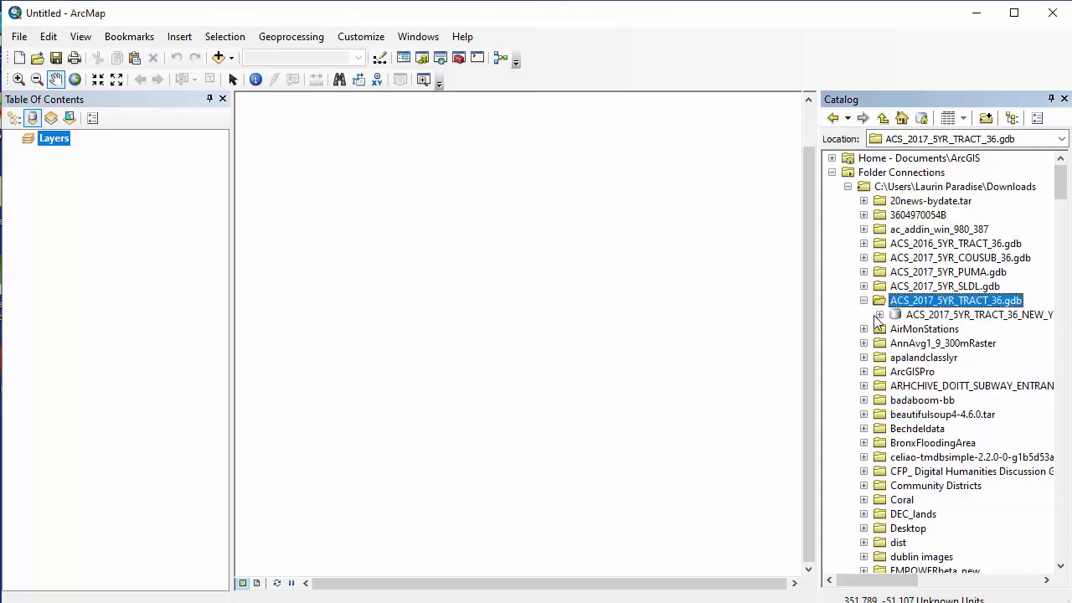
{"action": "left_click", "coordinate": [880, 315]}
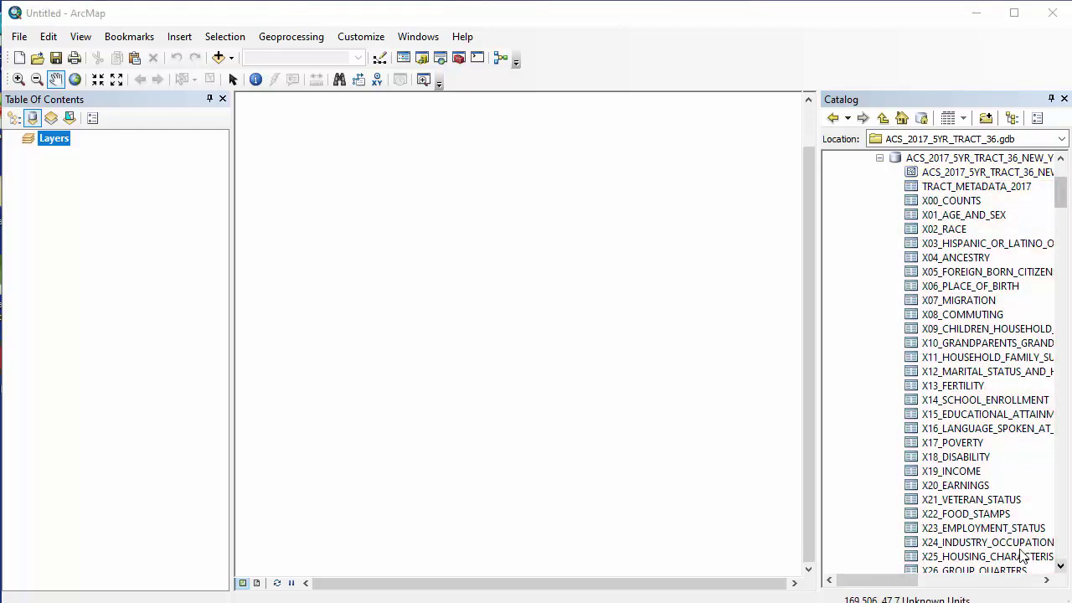
Step: Drag ACS_2017_5YR_TRACT_36_NEW_YORK onto the map, then select nybb.shp in the Catalog
{"action": "left_click_drag", "start_coordinate": [1031, 173], "coordinate": [580, 237]}
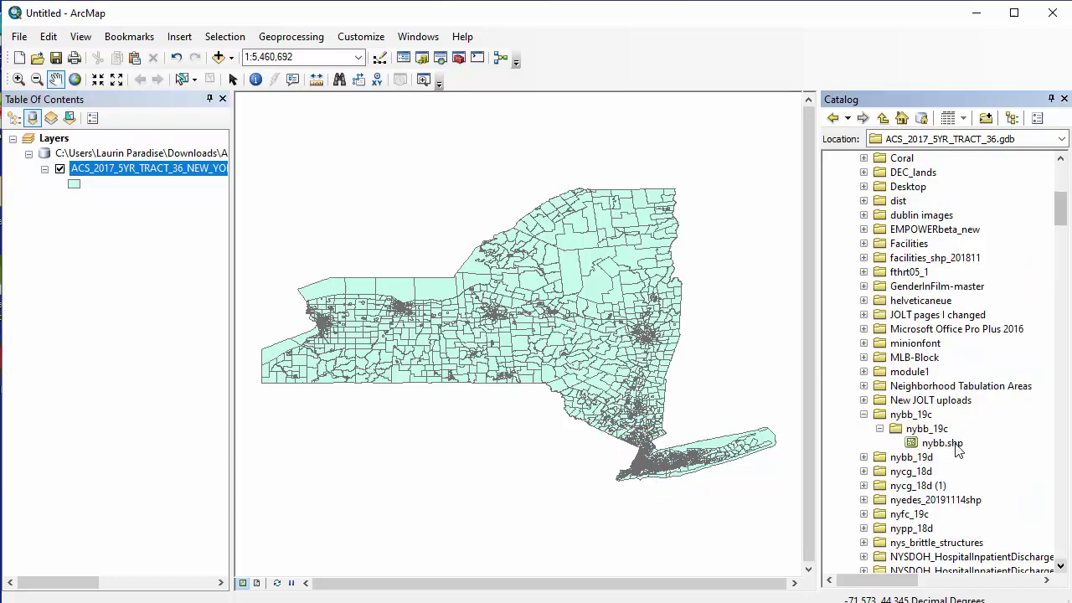
{"action": "left_click", "coordinate": [955, 446]}
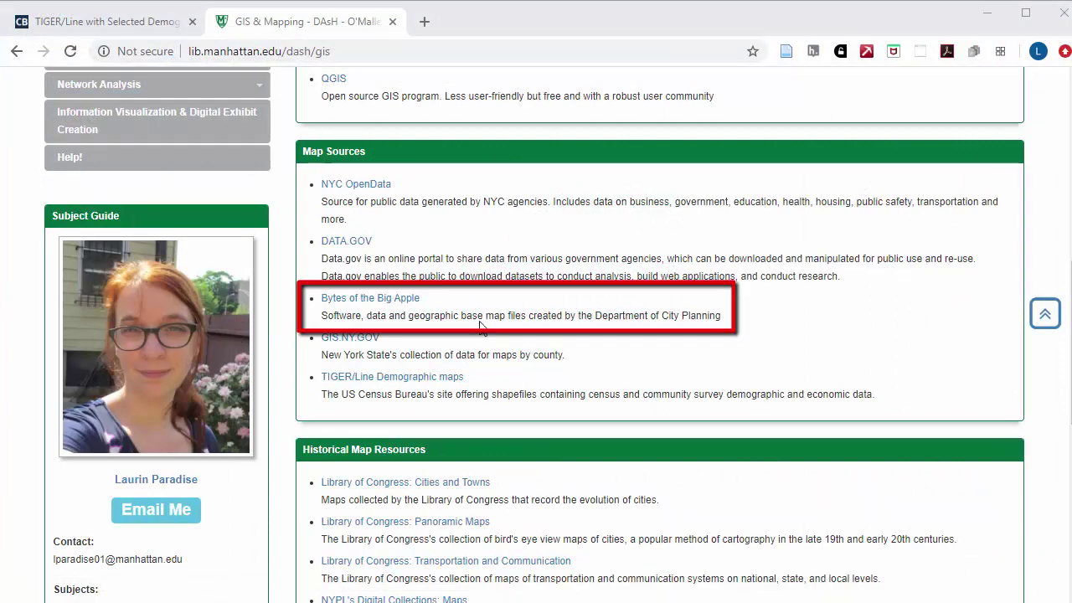
Step: Open Bytes of the Big Apple's Administrative and Political Boundaries downloads, and add nybb to the map
{"action": "left_click", "coordinate": [392, 300]}
{"action": "scroll", "coordinate": [617, 427], "scroll_direction": "down", "scroll_amount": 3}
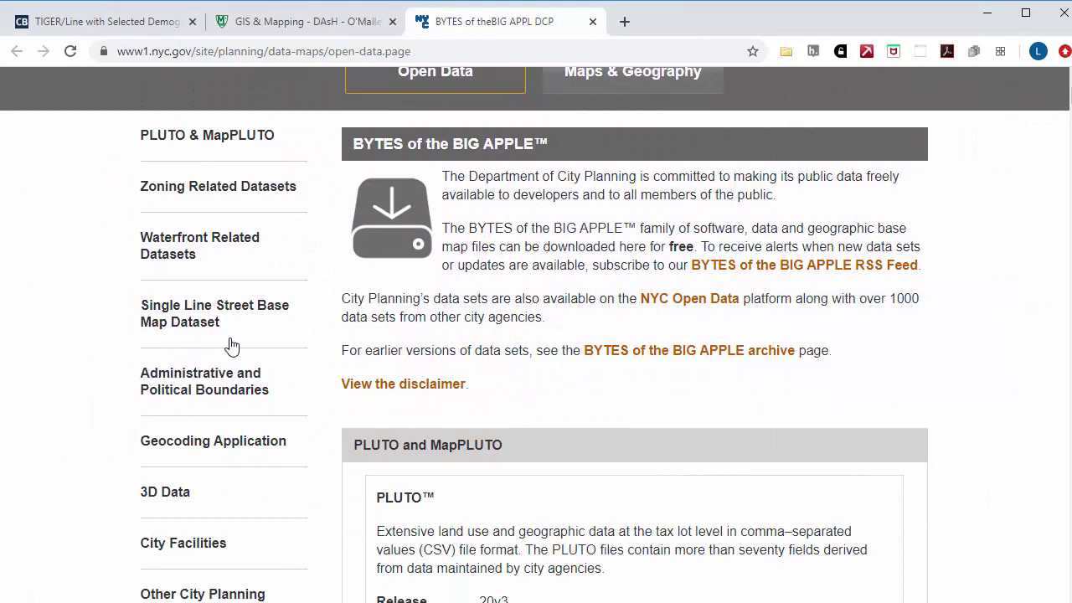
{"action": "left_click", "coordinate": [241, 389]}
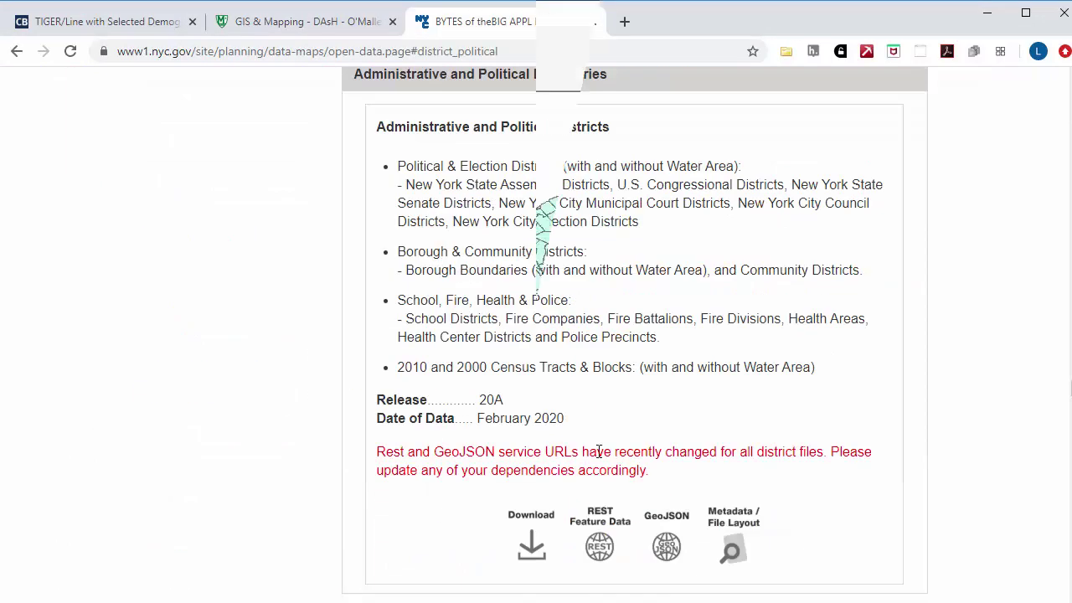
{"action": "left_click_drag", "start_coordinate": [953, 451], "coordinate": [642, 474]}
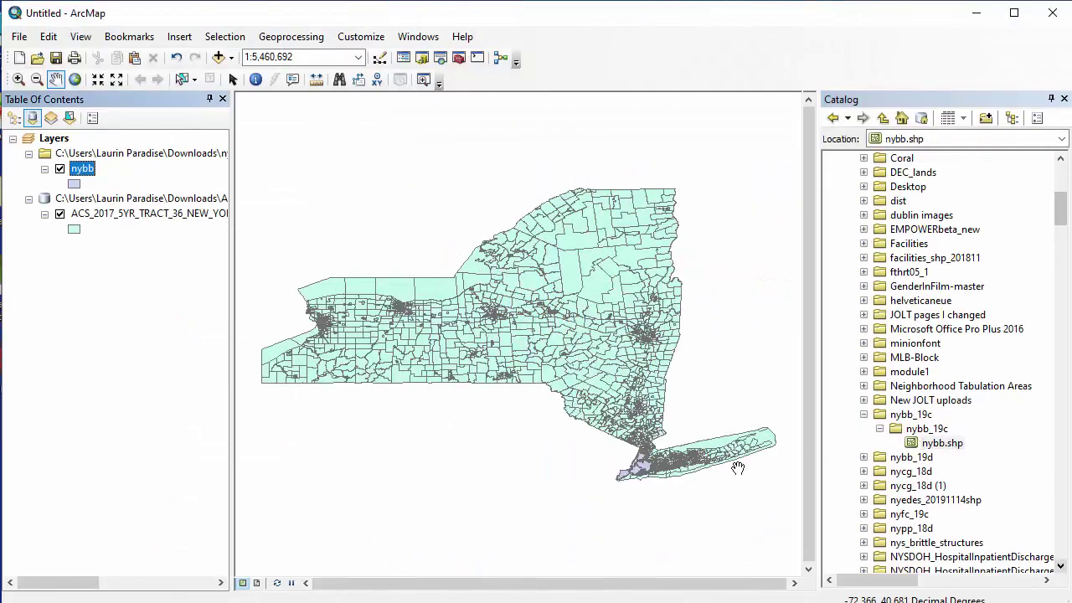
Step: Zoom the map to the nybb layer's five borough polygons
{"action": "right_click", "coordinate": [82, 173]}
{"action": "left_click", "coordinate": [134, 261]}
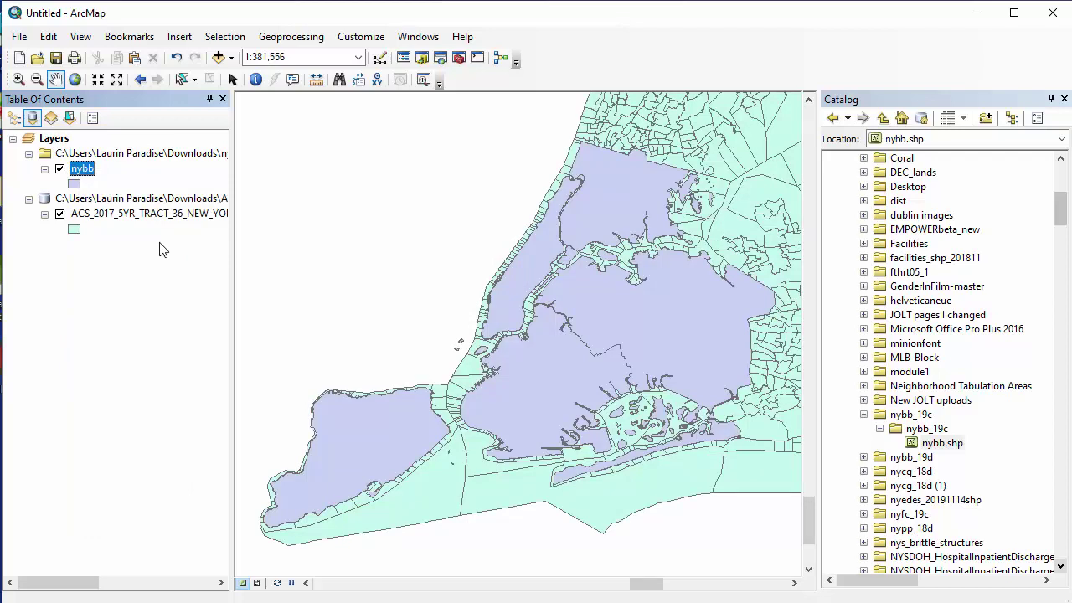
Step: Clip the statewide tract layer with nybb, naming the output ACS_2017_JustNYC
{"action": "left_click", "coordinate": [306, 36]}
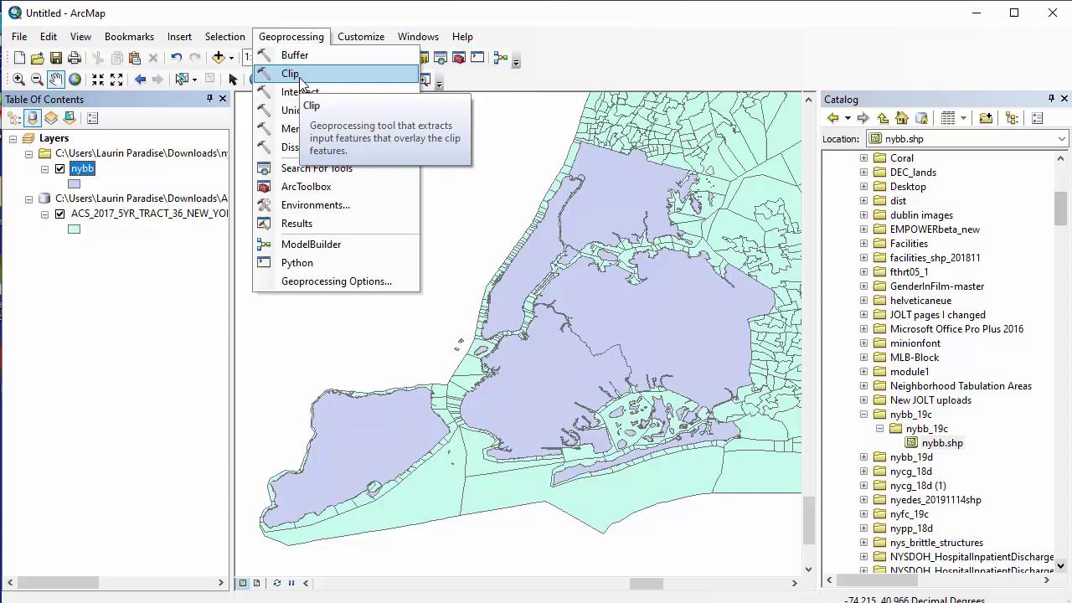
{"action": "left_click", "coordinate": [300, 77]}
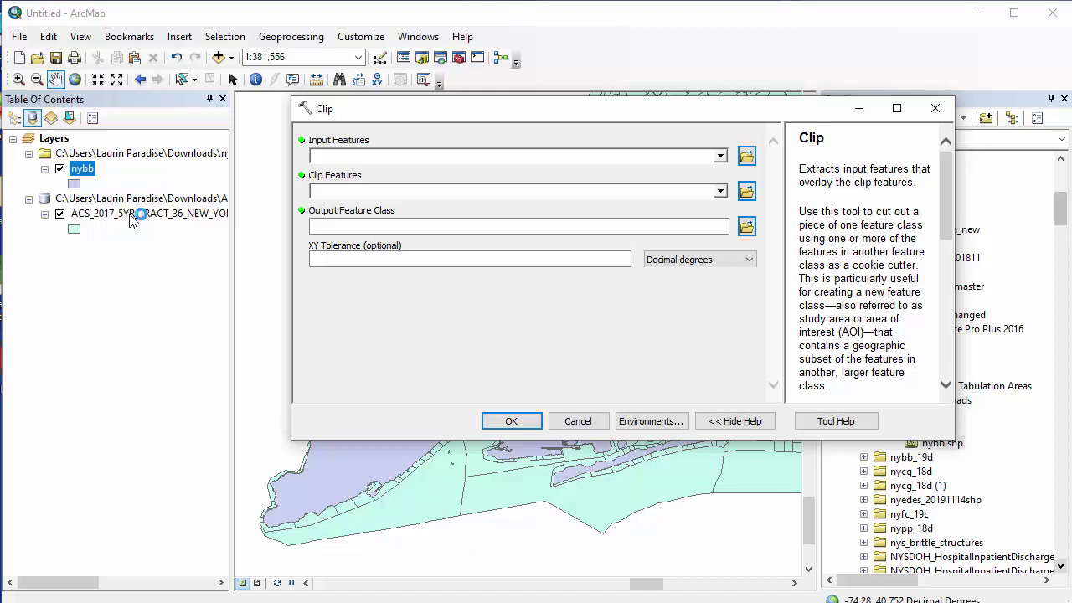
{"action": "left_click_drag", "start_coordinate": [131, 220], "coordinate": [339, 164]}
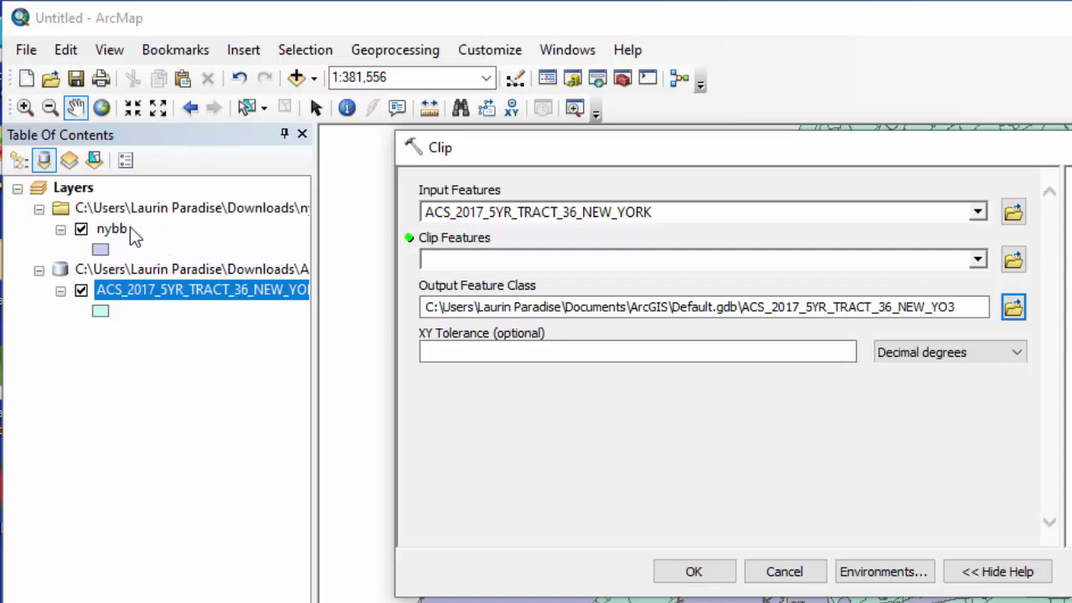
{"action": "left_click_drag", "start_coordinate": [113, 229], "coordinate": [439, 270]}
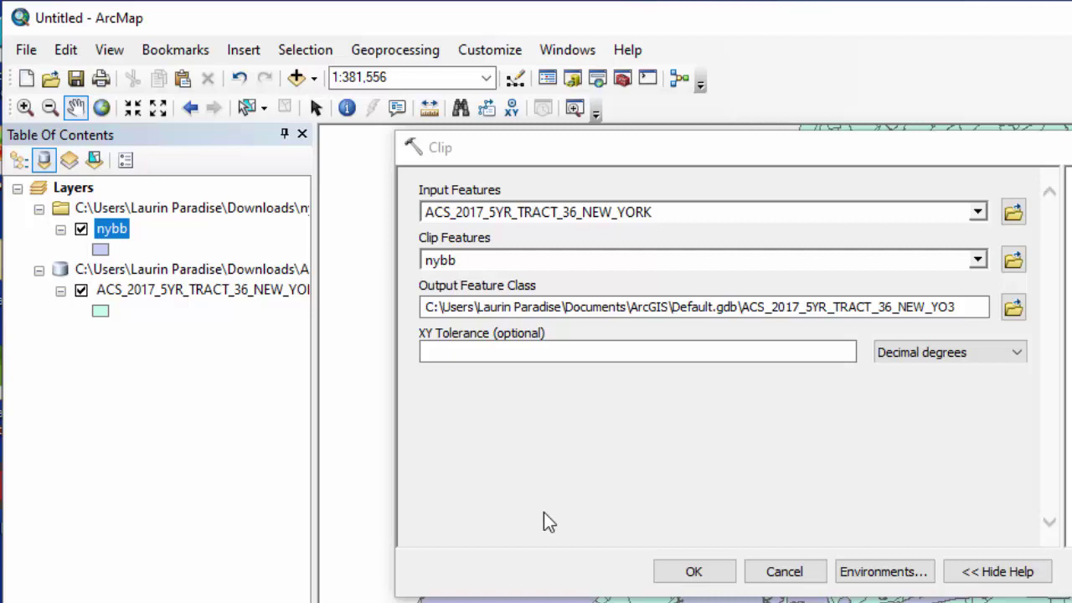
{"action": "left_click", "coordinate": [457, 309]}
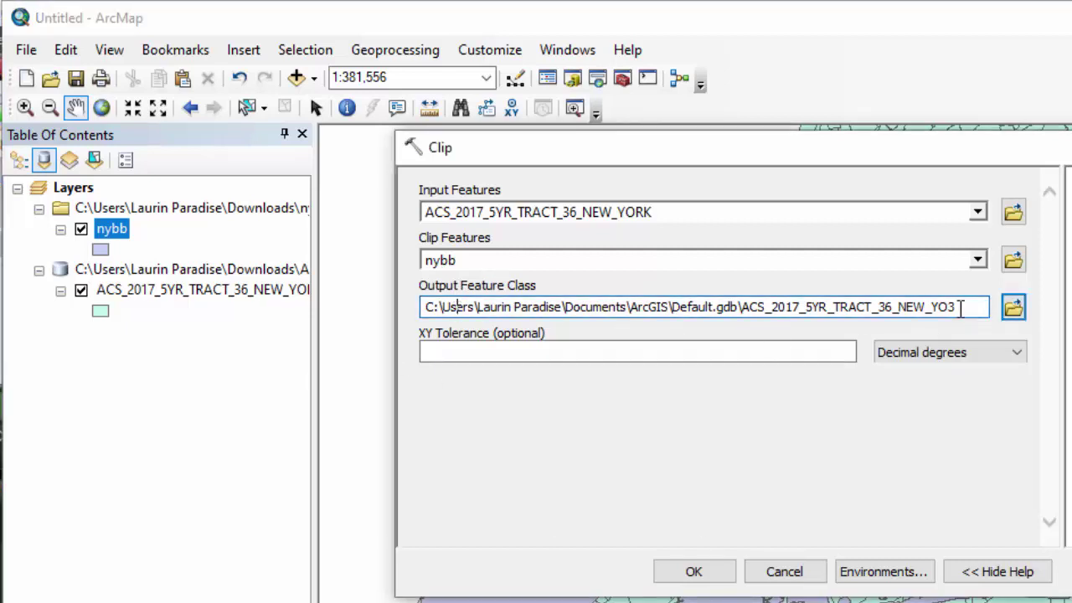
{"action": "left_click_drag", "start_coordinate": [957, 307], "coordinate": [756, 317]}
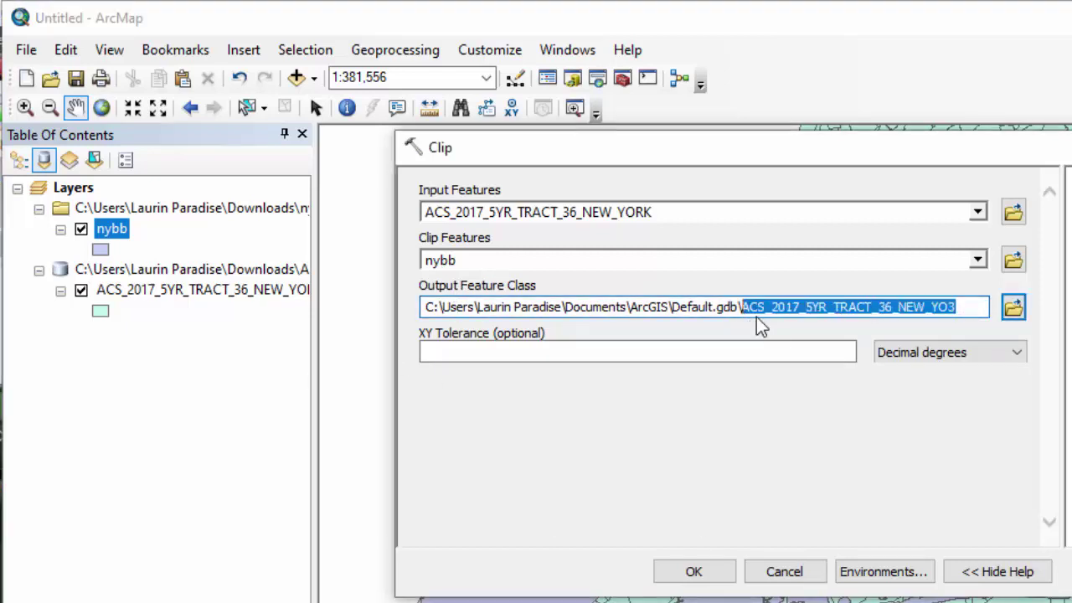
{"action": "type", "text": "S_2017_JustNYC"}
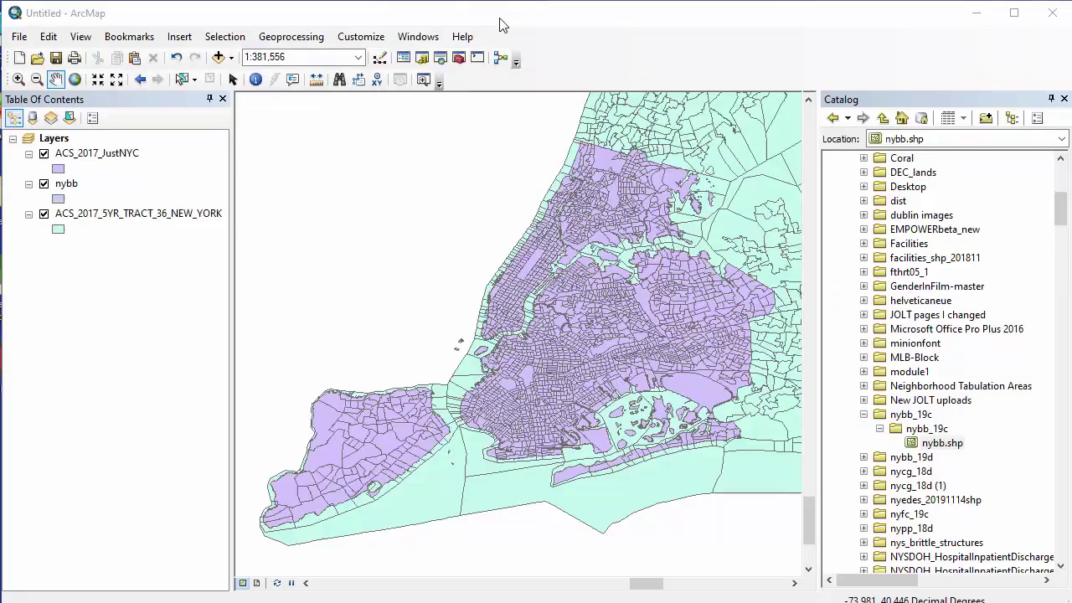
Step: Uncheck the nybb and ACS_2017_5YR_TRACT_36_NEW_YORK layers in the Table of Contents
{"action": "left_click", "coordinate": [45, 183]}
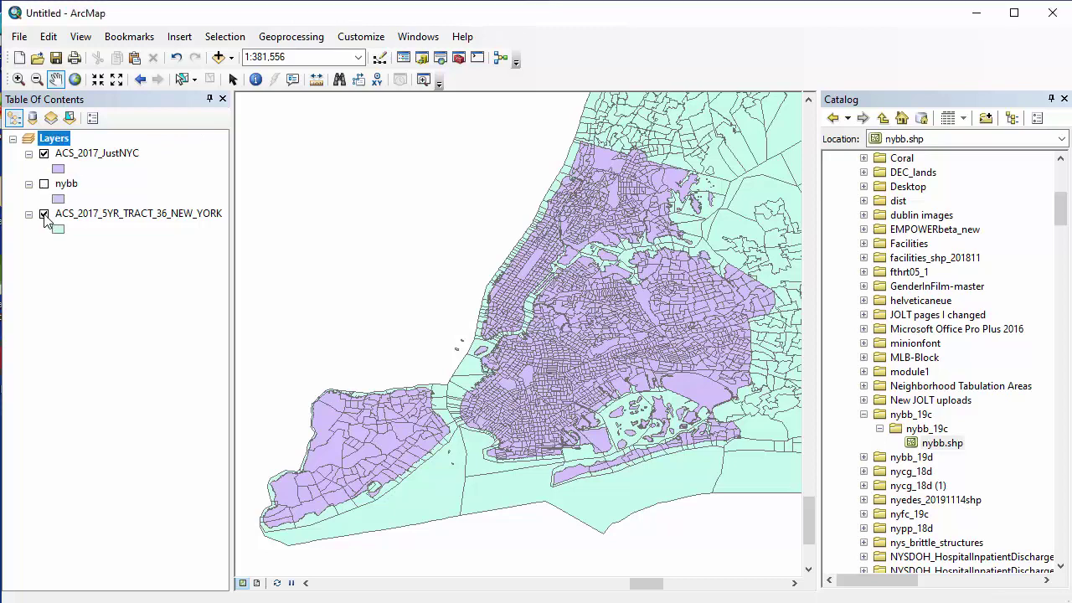
{"action": "left_click", "coordinate": [45, 213]}
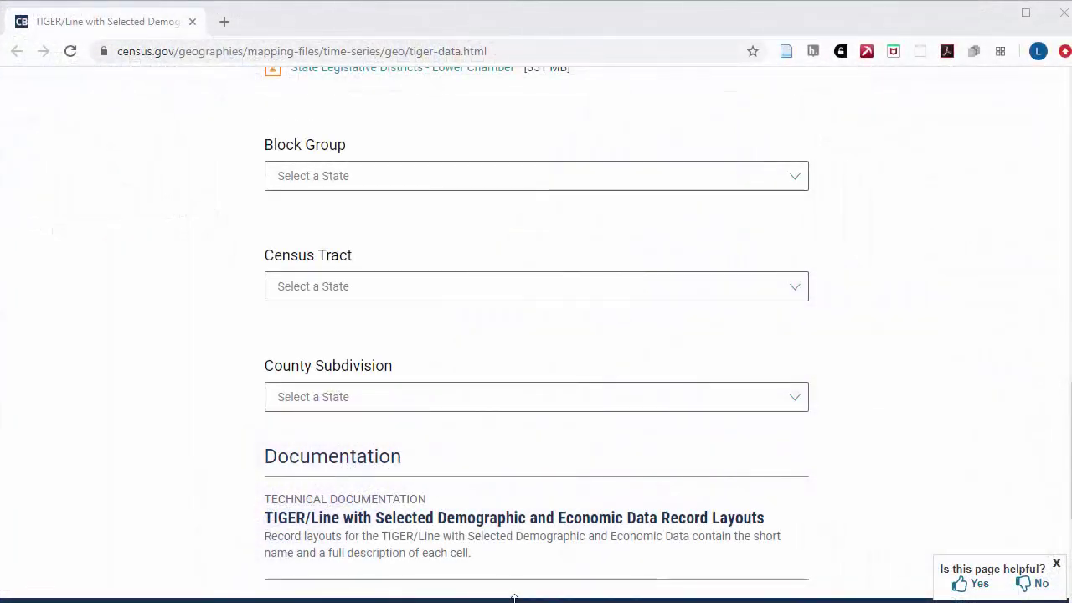
Step: Open the Record Layouts documentation, then the Census Tract Metadata TXT file
{"action": "left_click", "coordinate": [552, 533]}
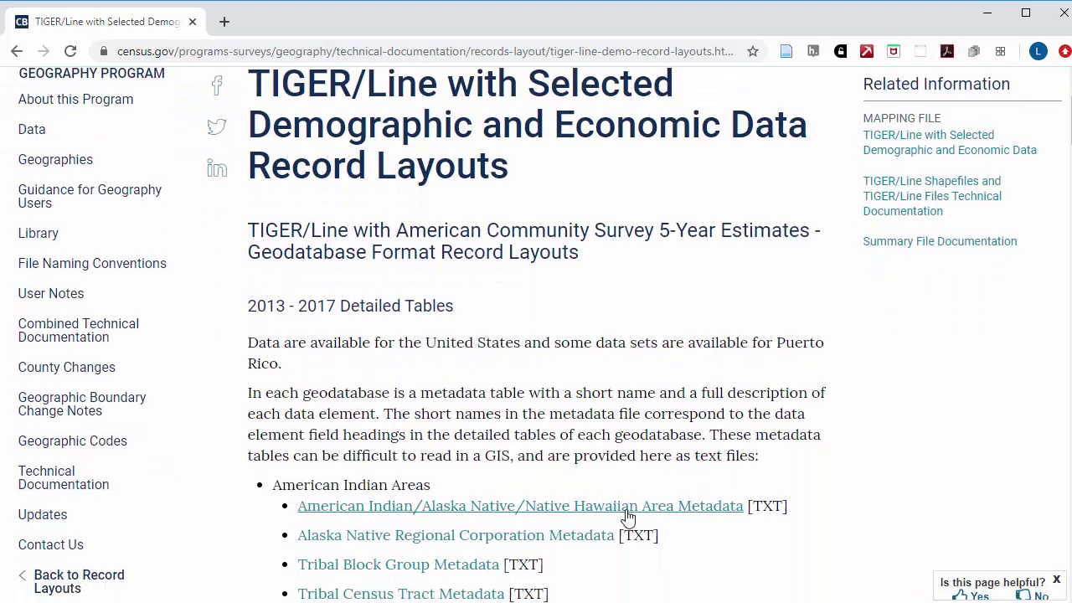
{"action": "scroll", "coordinate": [628, 512], "scroll_direction": "down", "scroll_amount": 4}
{"action": "scroll", "coordinate": [628, 510], "scroll_direction": "down", "scroll_amount": 2}
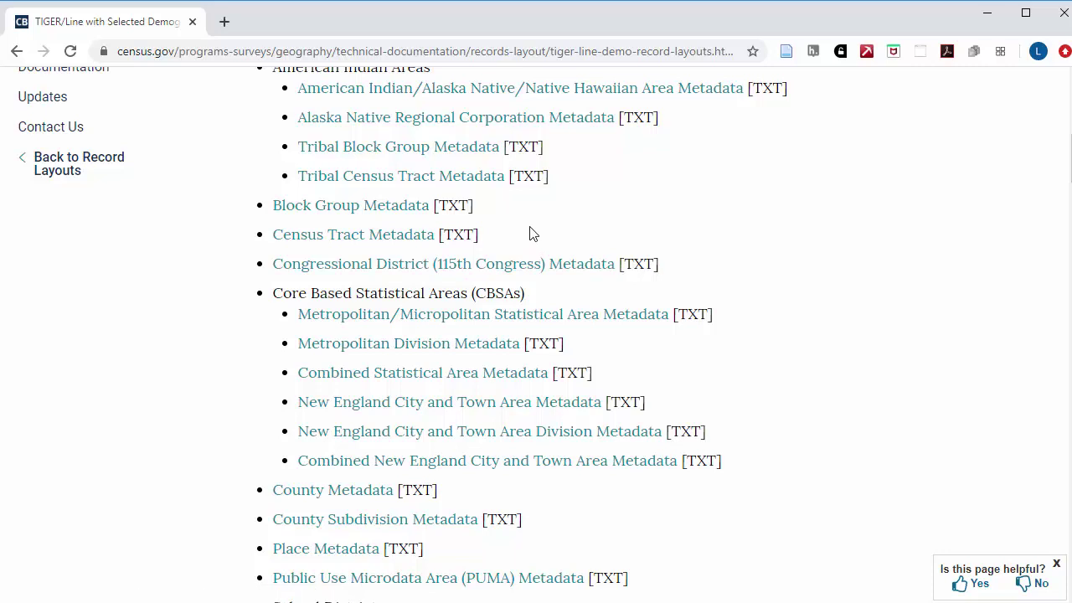
{"action": "left_click", "coordinate": [433, 239]}
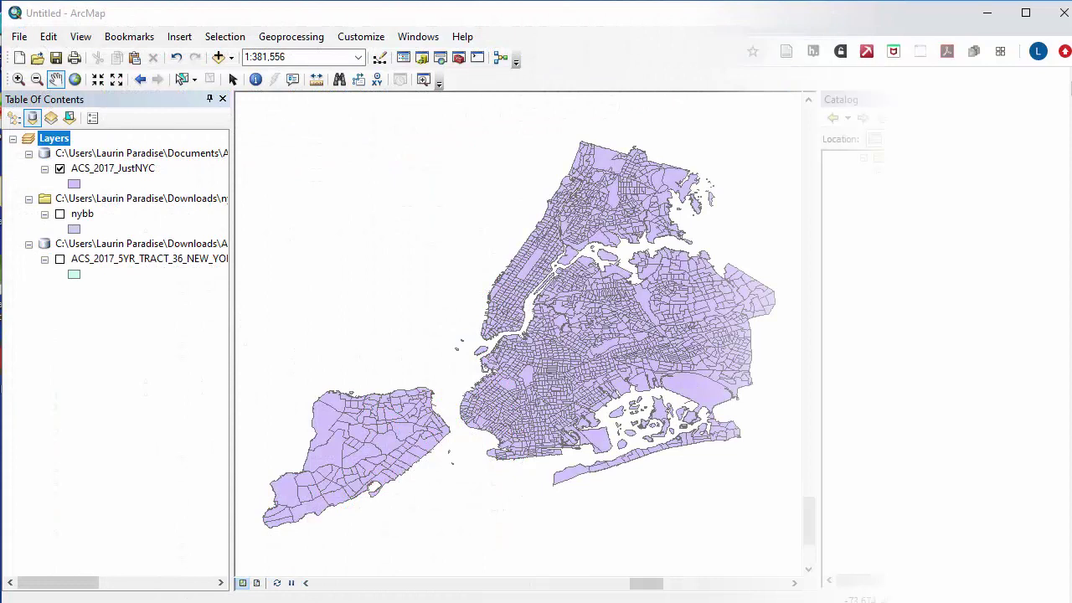
Step: Add the X08_COMMUTING table to the map, open its records, then switch to the tract metadata file
{"action": "left_click_drag", "start_coordinate": [963, 328], "coordinate": [148, 322]}
{"action": "right_click", "coordinate": [105, 291]}
{"action": "left_click", "coordinate": [143, 298]}
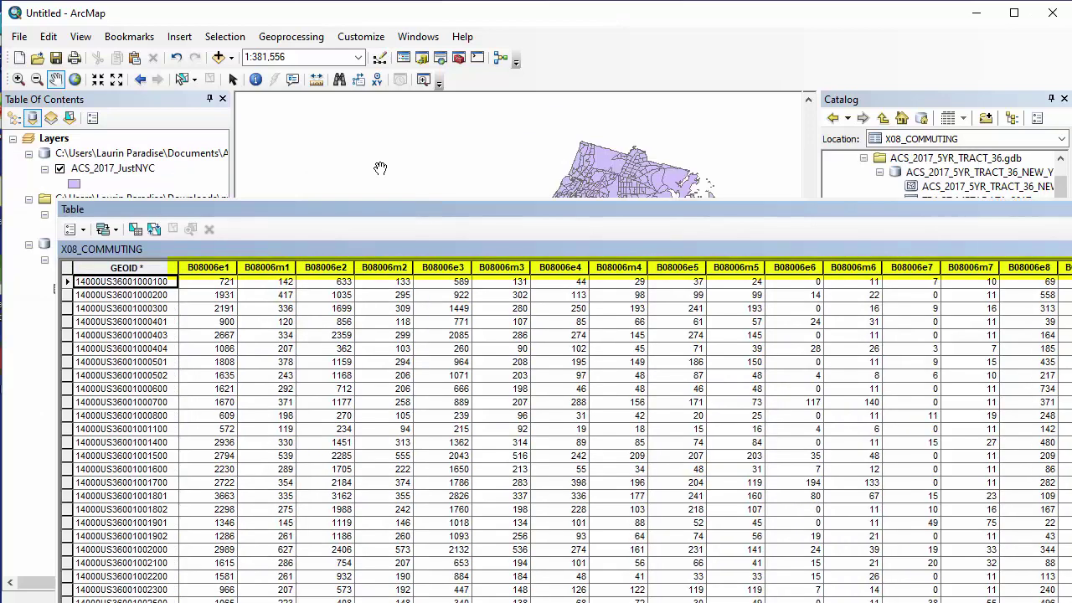
{"action": "key", "text": "alt+Tab"}
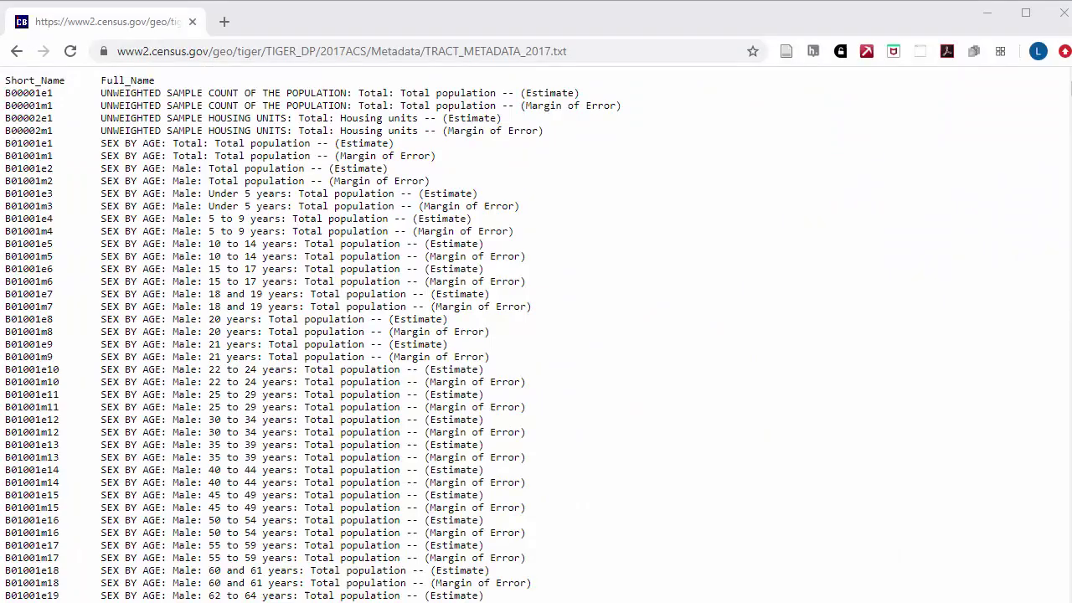
Step: Search the tract metadata for 'median household income' to locate field B19013e1
{"action": "left_click", "coordinate": [782, 11]}
{"action": "key", "text": "ctrl+f"}
{"action": "type", "text": "median"}
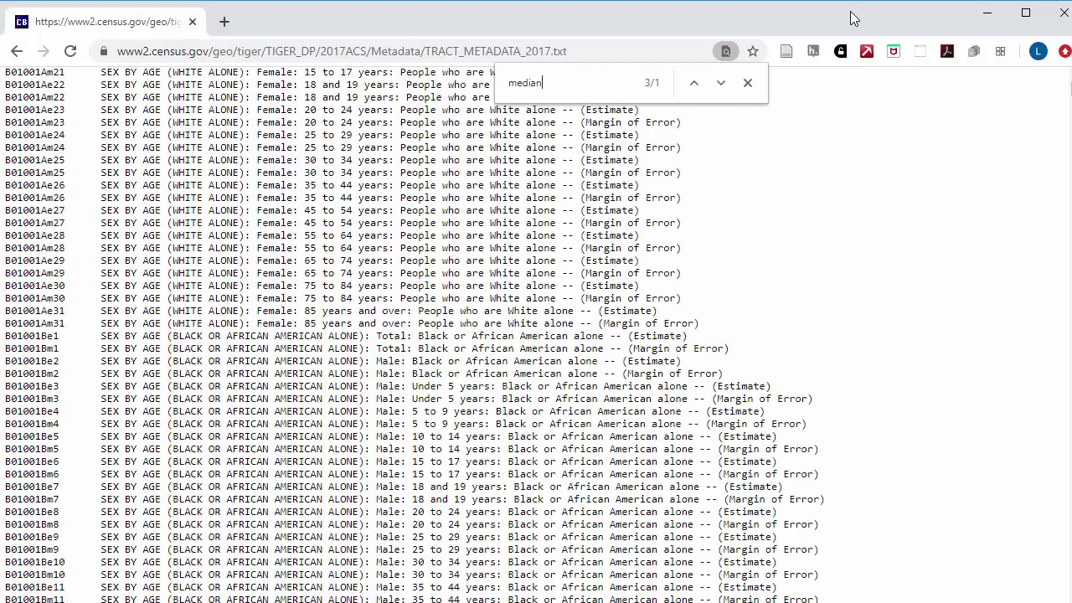
{"action": "type", "text": " household income"}
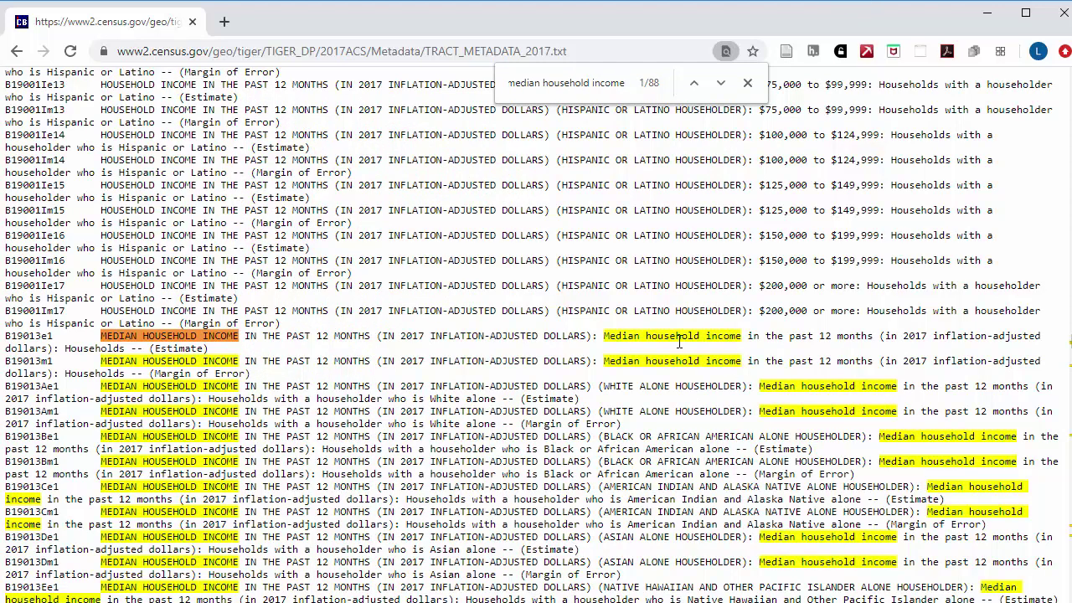
{"action": "scroll", "coordinate": [764, 409], "scroll_direction": "down", "scroll_amount": 2}
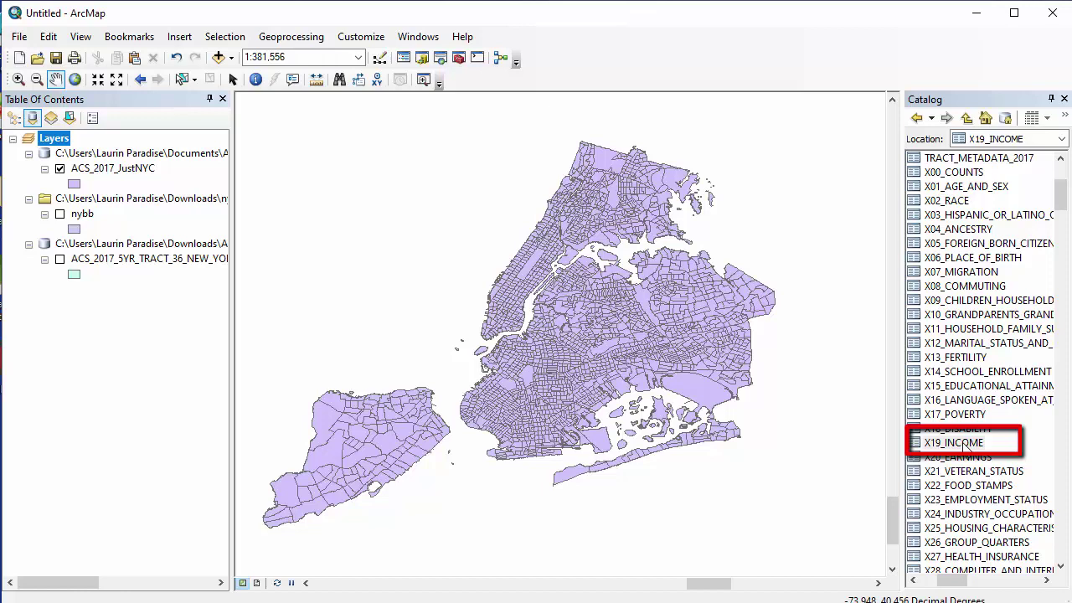
Step: Add the X19_INCOME table to the map, open it, and select the B19013e1 column
{"action": "mouse_move", "coordinate": [960, 444]}
{"action": "left_mouse_down"}
{"action": "mouse_move", "coordinate": [547, 360]}
{"action": "mouse_move", "coordinate": [117, 324]}
{"action": "left_mouse_up"}
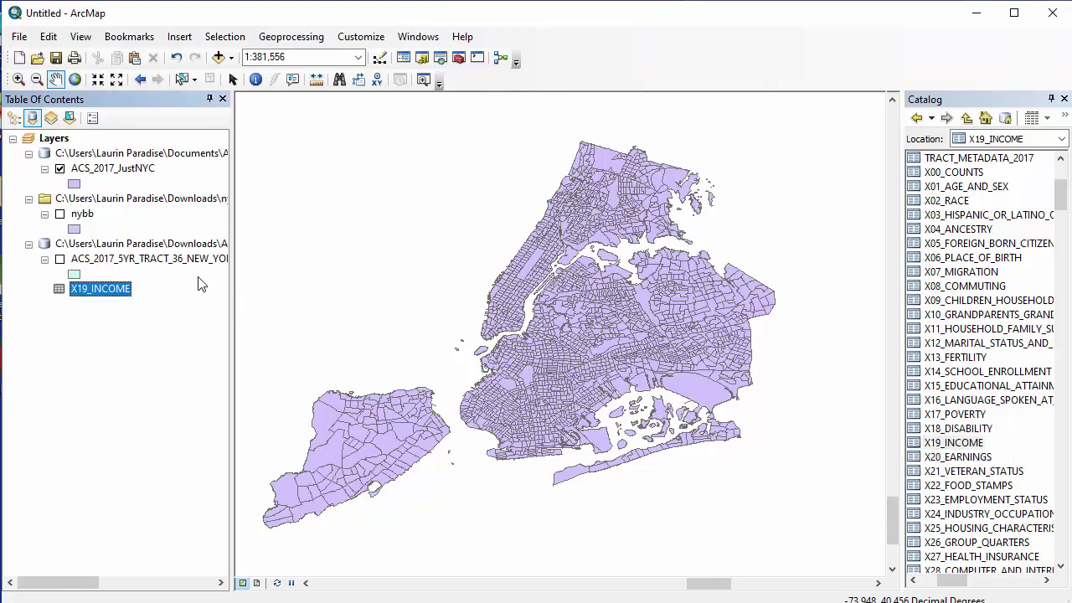
{"action": "right_click", "coordinate": [124, 290]}
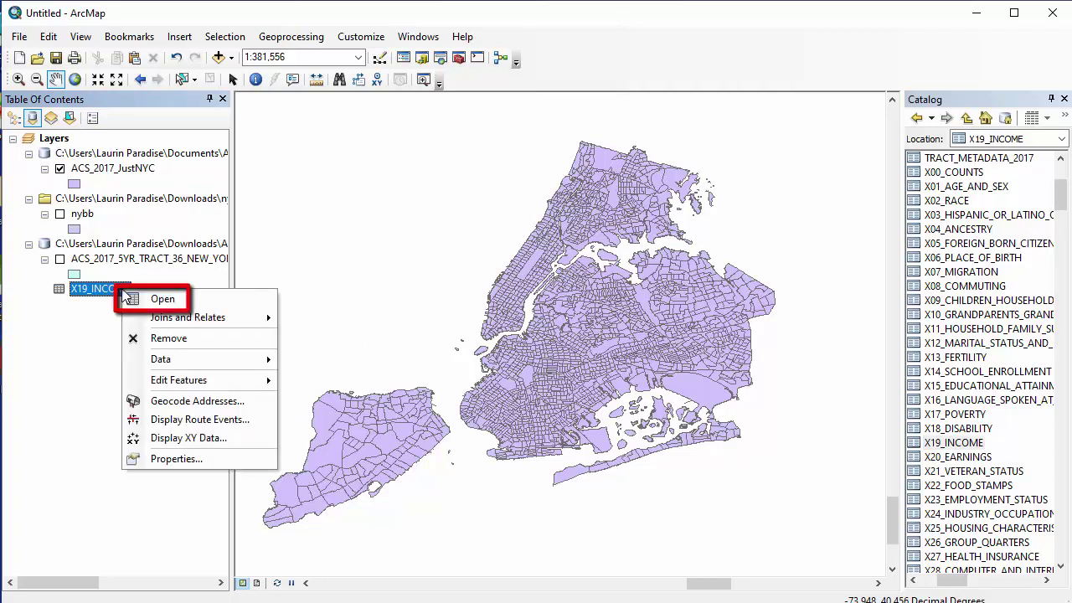
{"action": "left_click", "coordinate": [148, 300]}
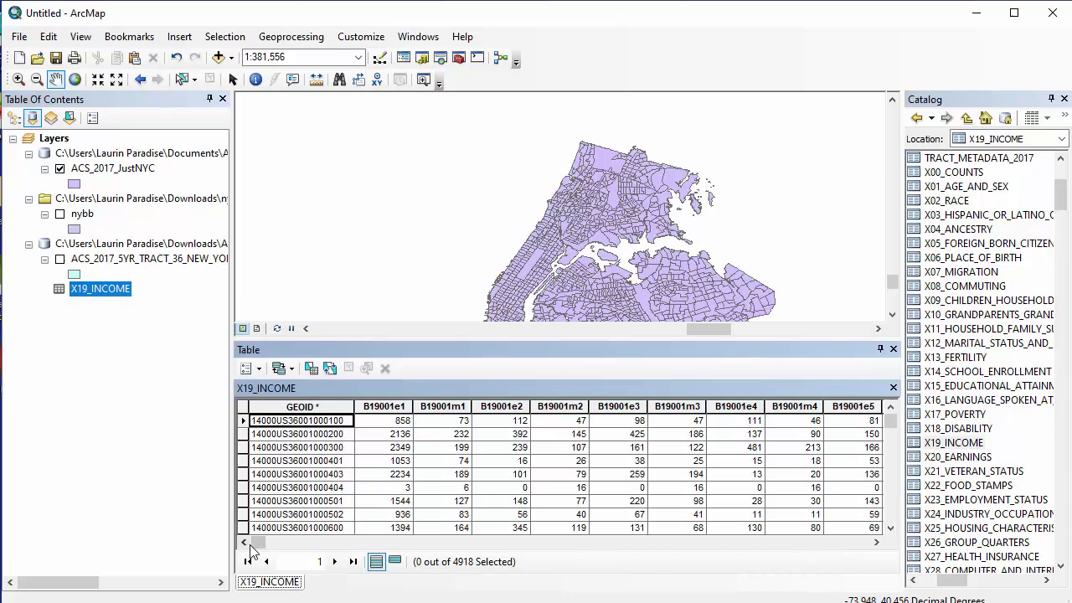
{"action": "left_click_drag", "start_coordinate": [251, 544], "coordinate": [332, 551]}
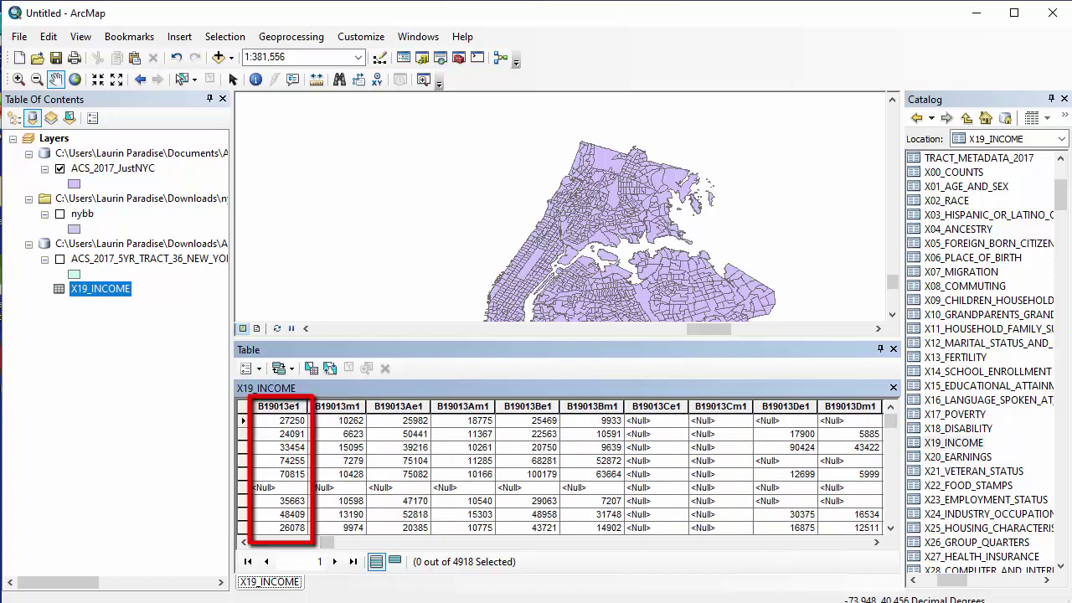
{"action": "left_click", "coordinate": [283, 406]}
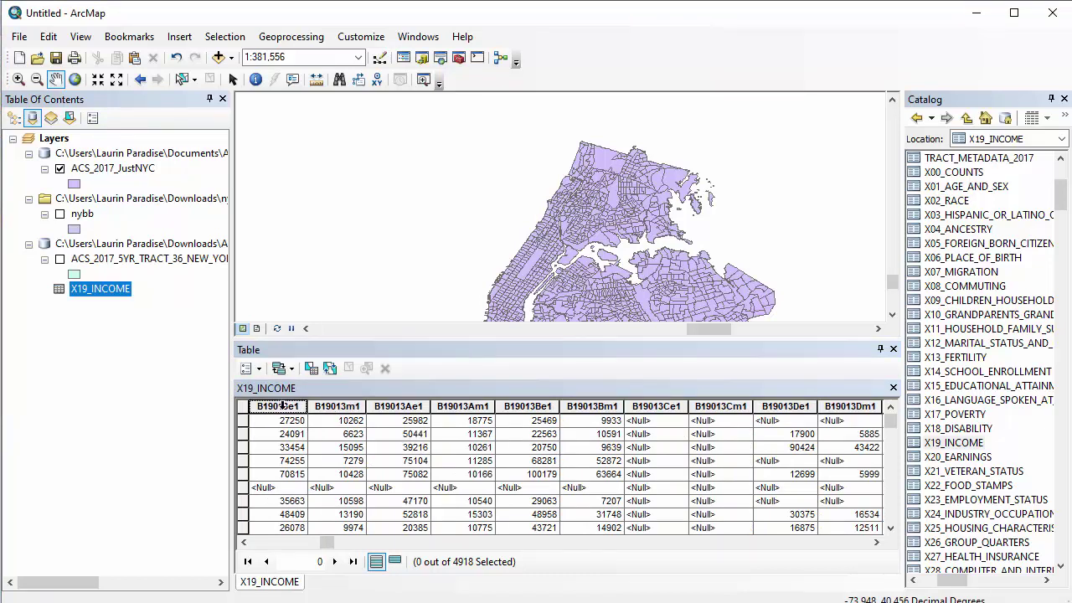
{"action": "right_click", "coordinate": [283, 405]}
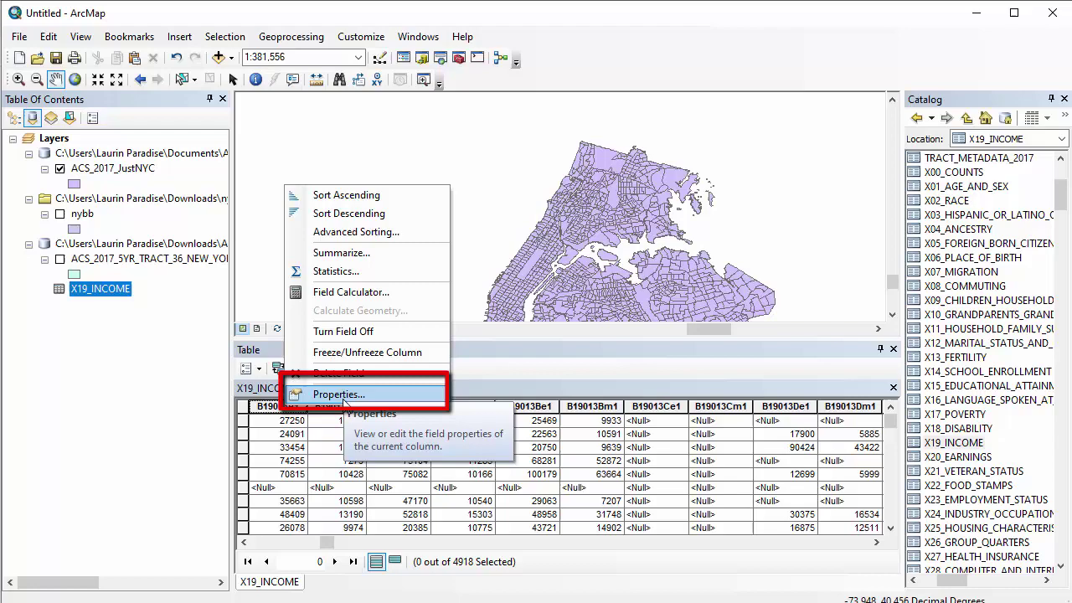
Step: Replace the B19013e1 field alias with the copied median household income description
{"action": "left_click", "coordinate": [344, 398]}
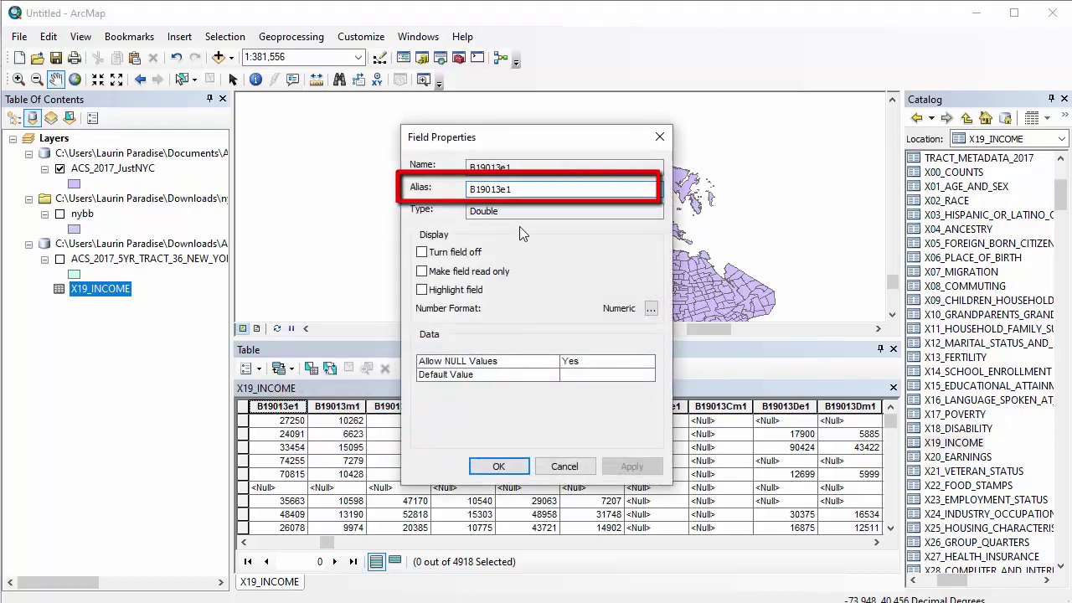
{"action": "left_click_drag", "start_coordinate": [100, 335], "coordinate": [592, 333]}
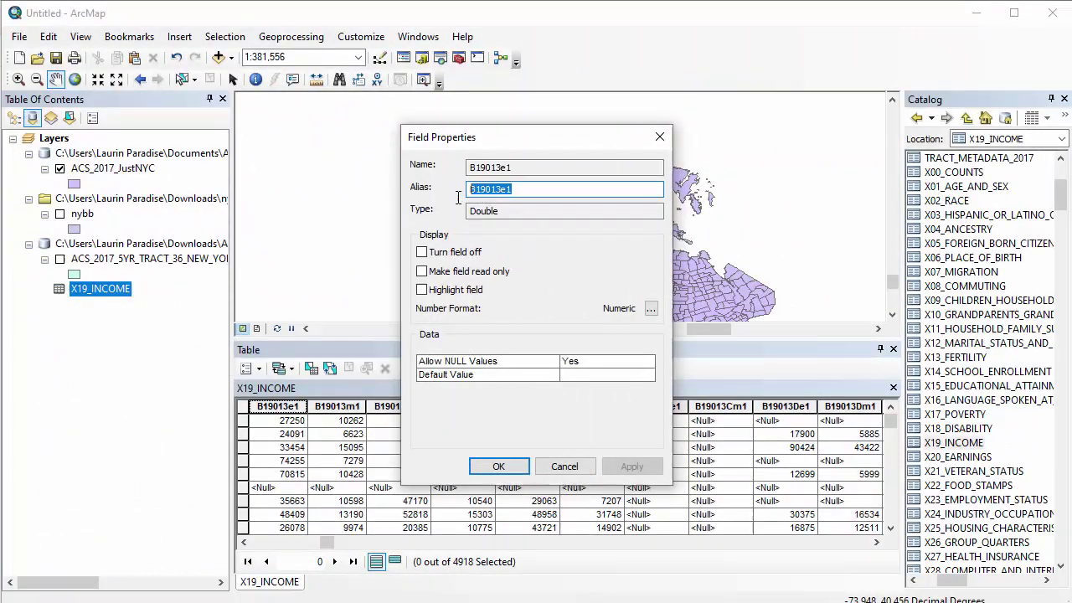
{"action": "type", "text": "MEDIAN HOUSEHOLD INCOME IN THE PAST 12 MONTHS (IN 2017 INFLATION-ADJUSTED DOLLARS)"}
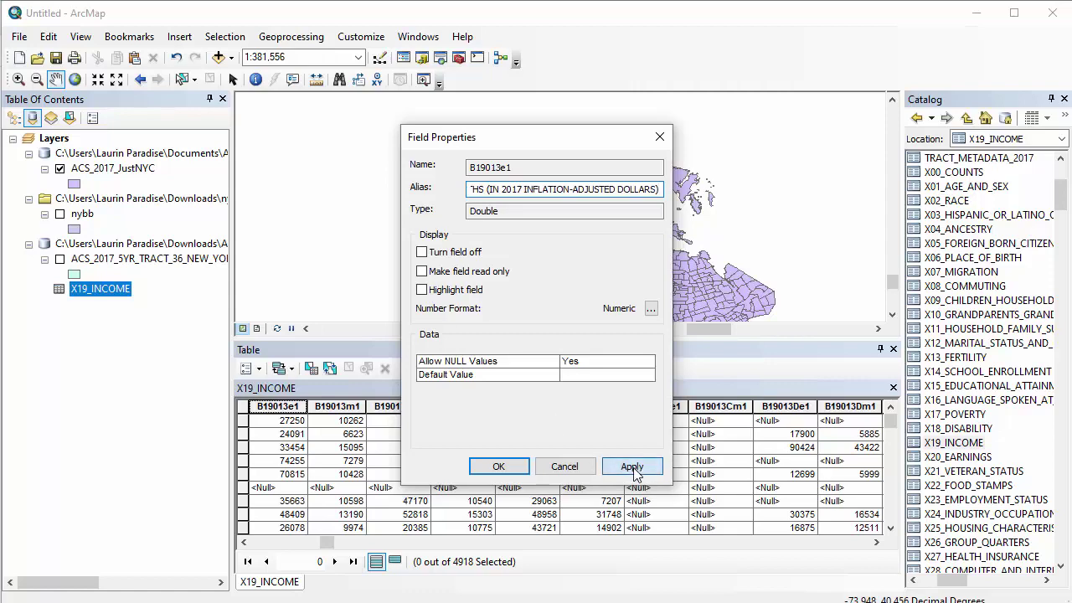
{"action": "left_click", "coordinate": [634, 469]}
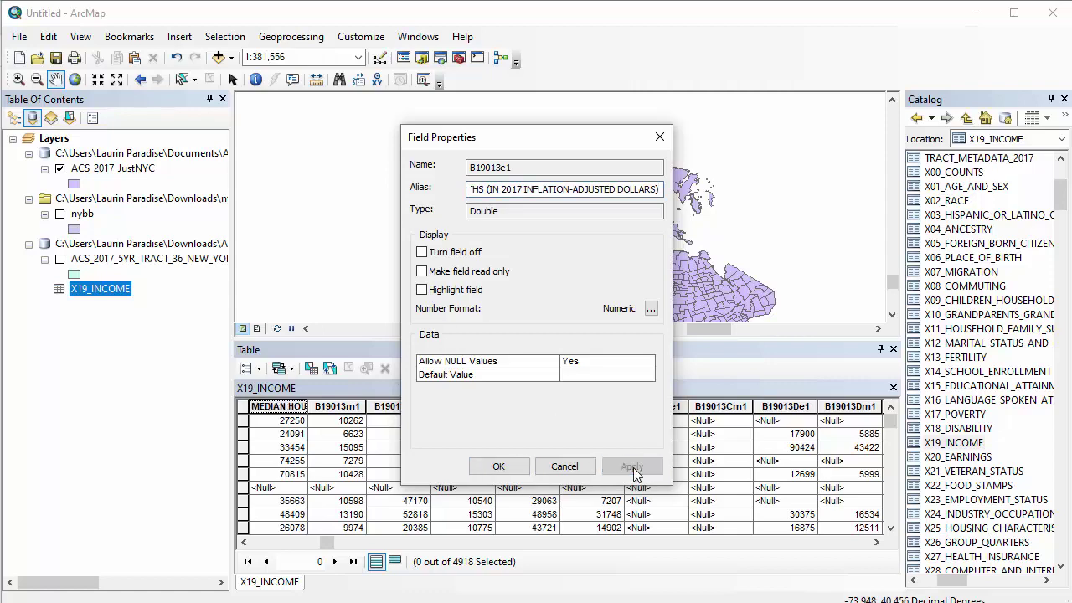
{"action": "left_click", "coordinate": [499, 468]}
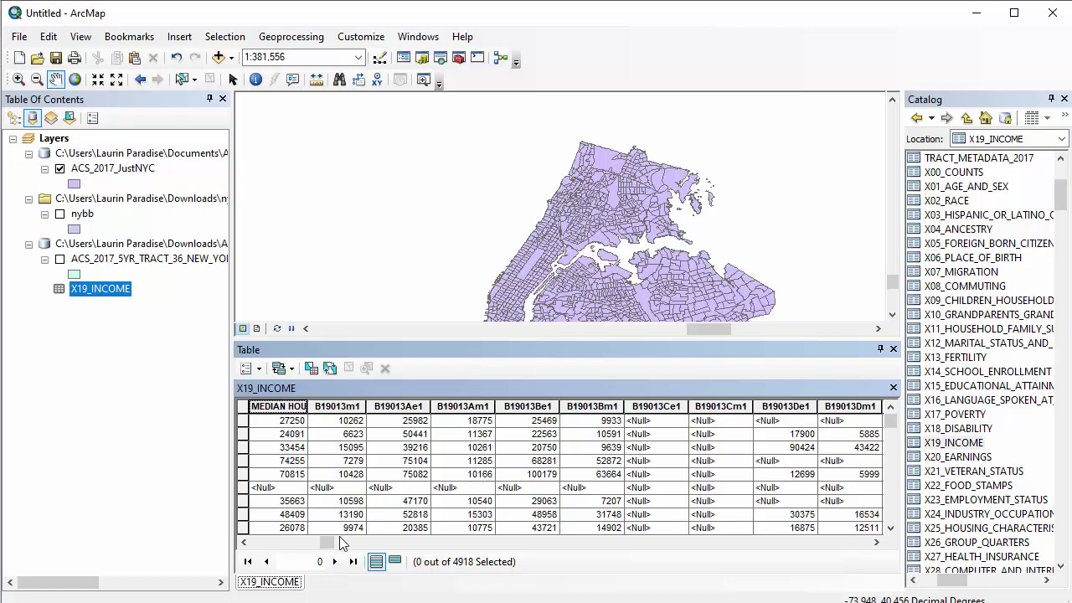
Step: Check the GEOID_Data field in the ACS_2017_JustNYC attribute table, then close the tables
{"action": "left_click_drag", "start_coordinate": [334, 544], "coordinate": [263, 560]}
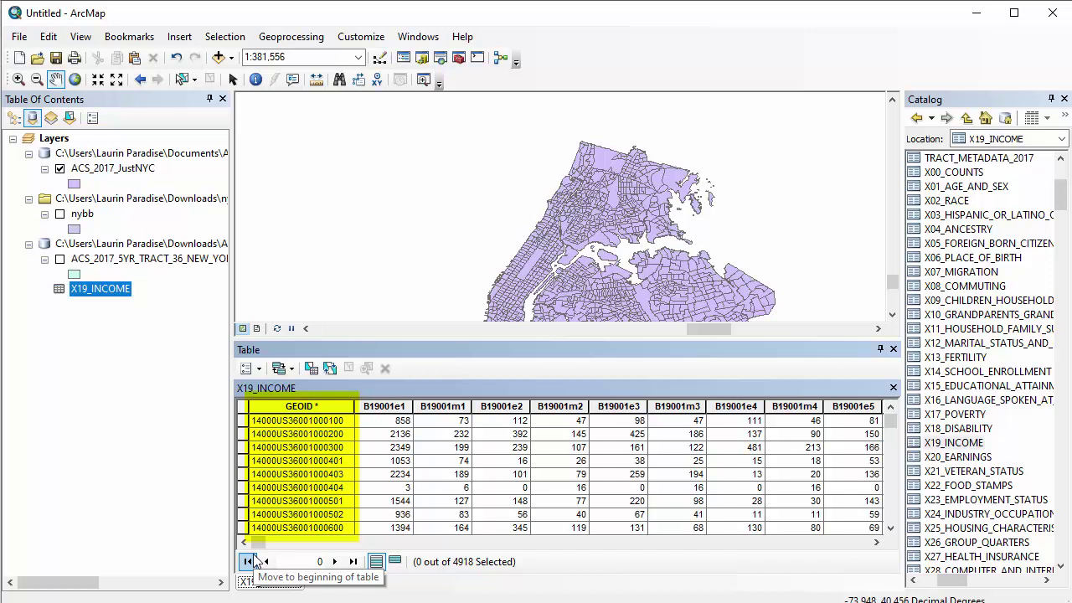
{"action": "left_click", "coordinate": [118, 172]}
{"action": "right_click", "coordinate": [120, 172]}
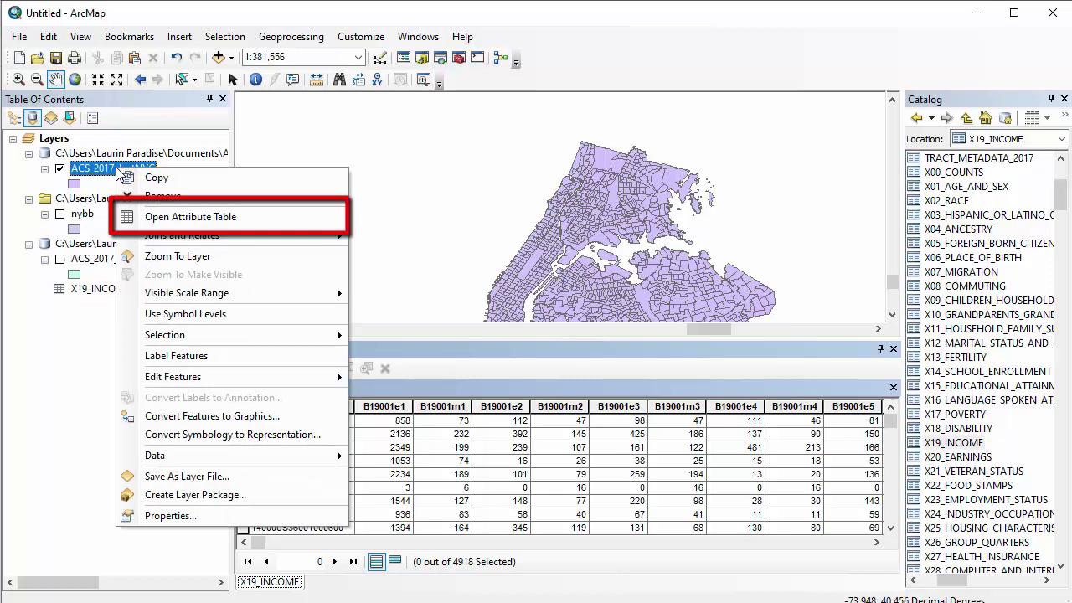
{"action": "left_click", "coordinate": [159, 219]}
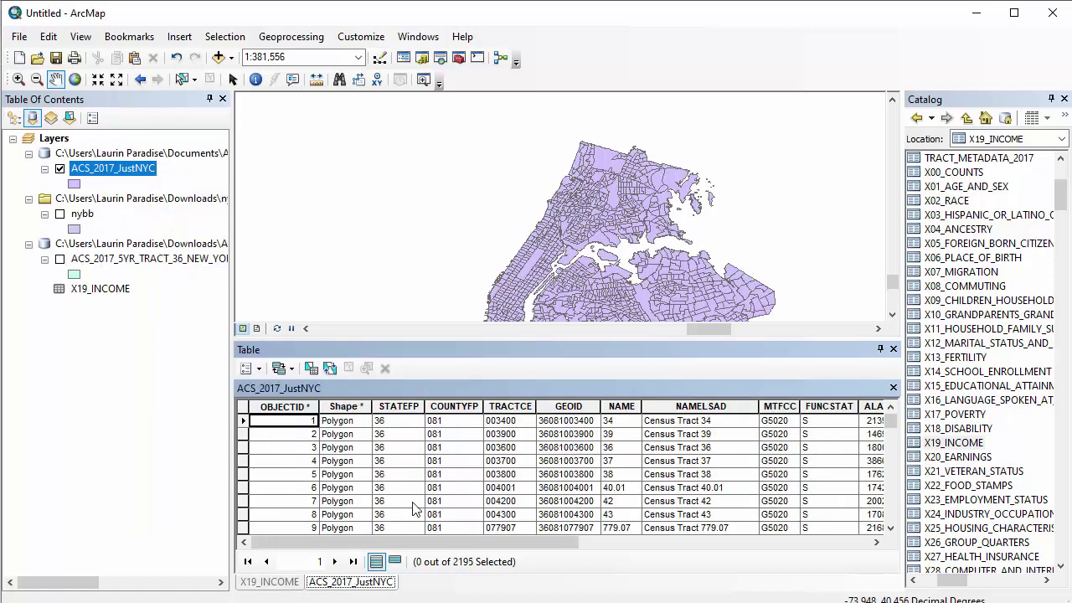
{"action": "left_click_drag", "start_coordinate": [474, 551], "coordinate": [702, 544]}
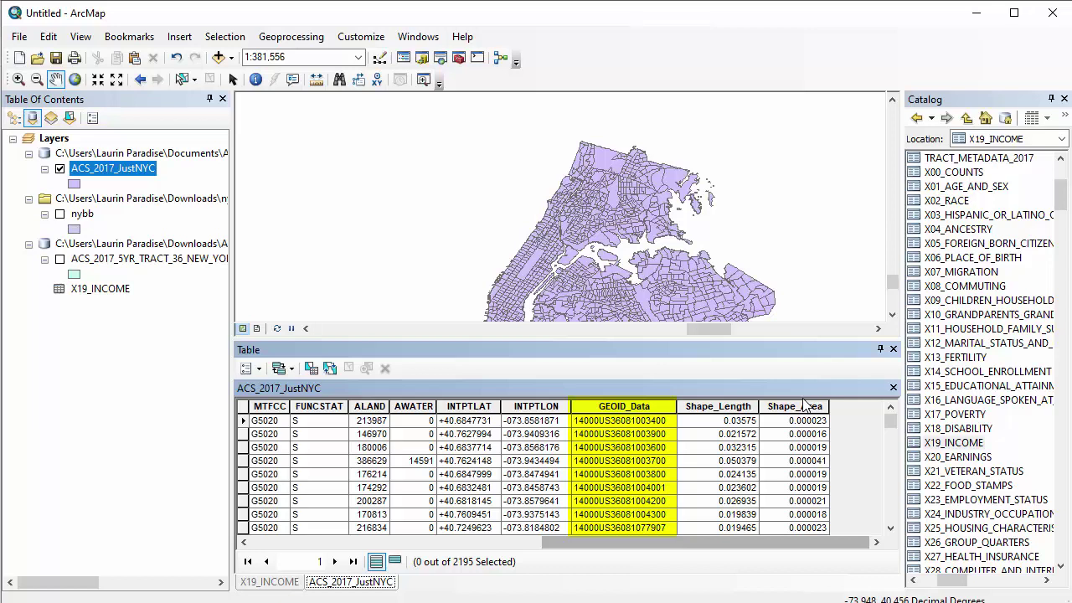
{"action": "left_click", "coordinate": [893, 348]}
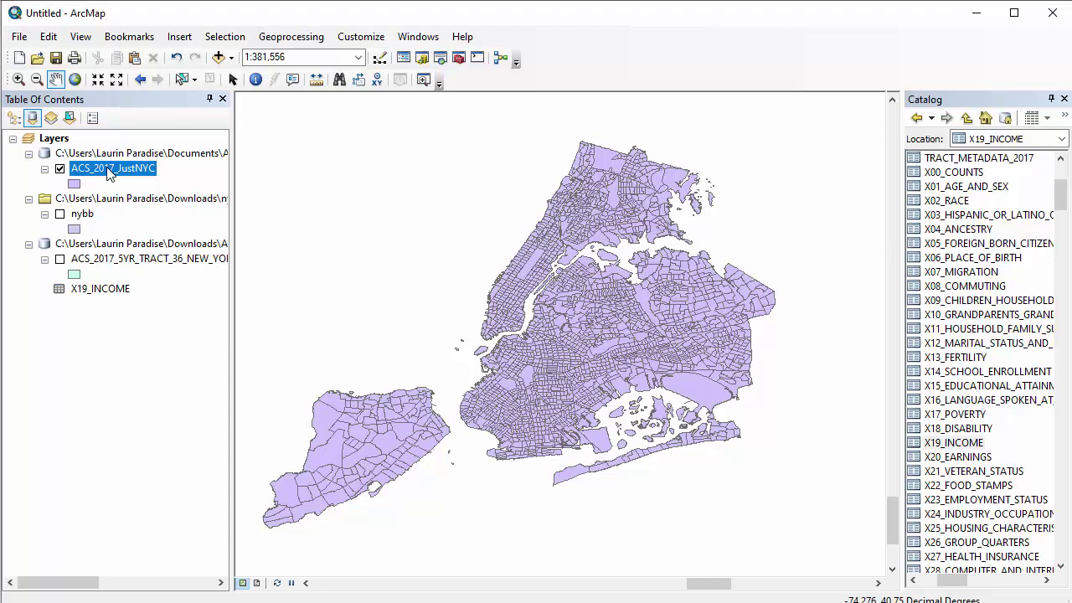
Step: Join X19_INCOME to ACS_2017_JustNYC on GEOID_Data to GEOID, validating all 2195 matches
{"action": "right_click", "coordinate": [108, 171]}
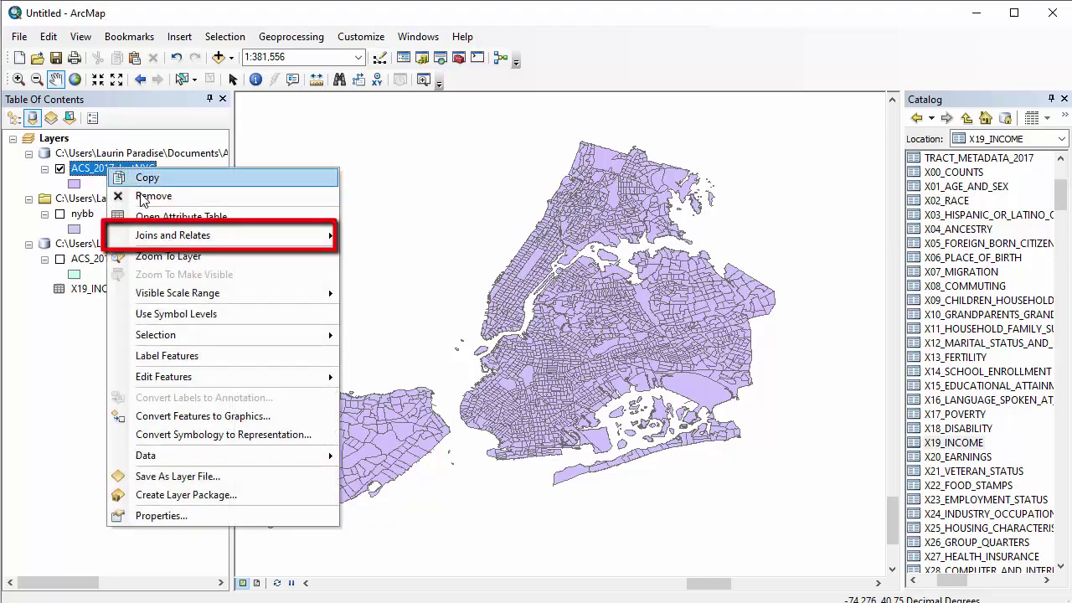
{"action": "mouse_move", "coordinate": [171, 241]}
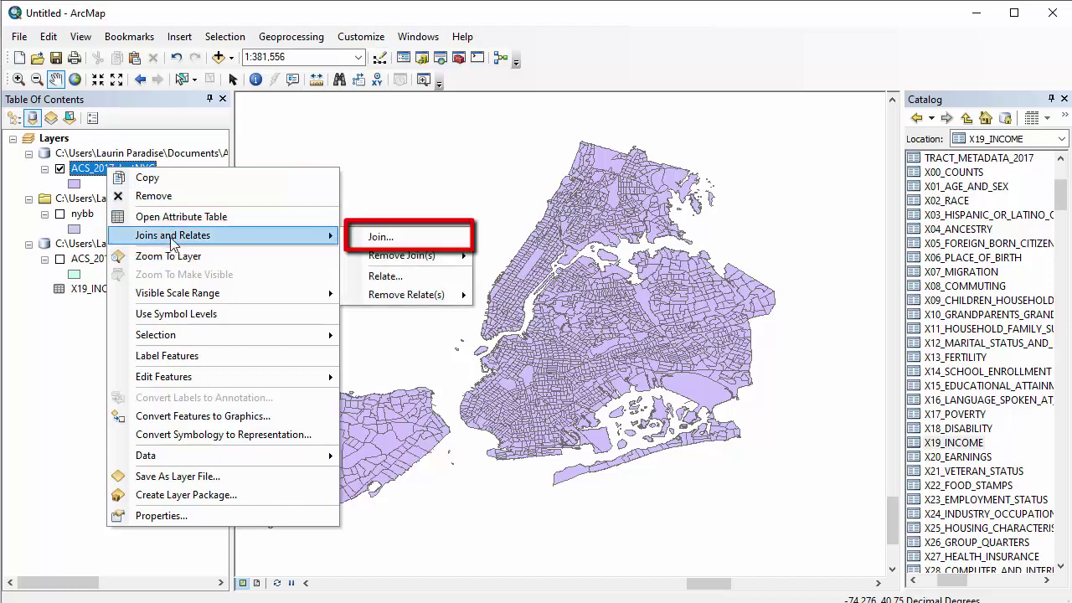
{"action": "left_click", "coordinate": [379, 238]}
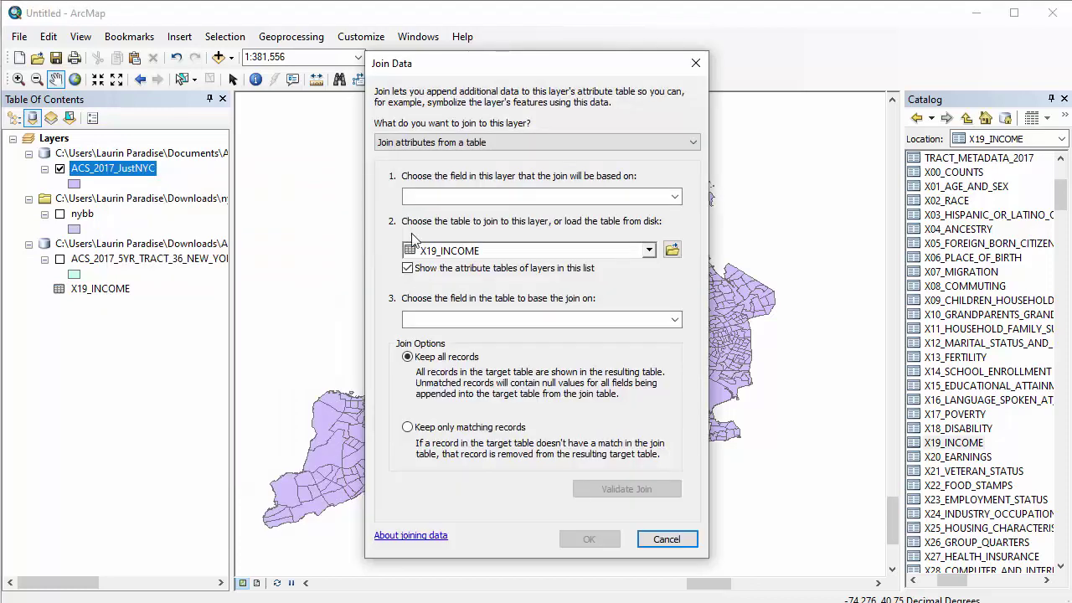
{"action": "left_click", "coordinate": [675, 199]}
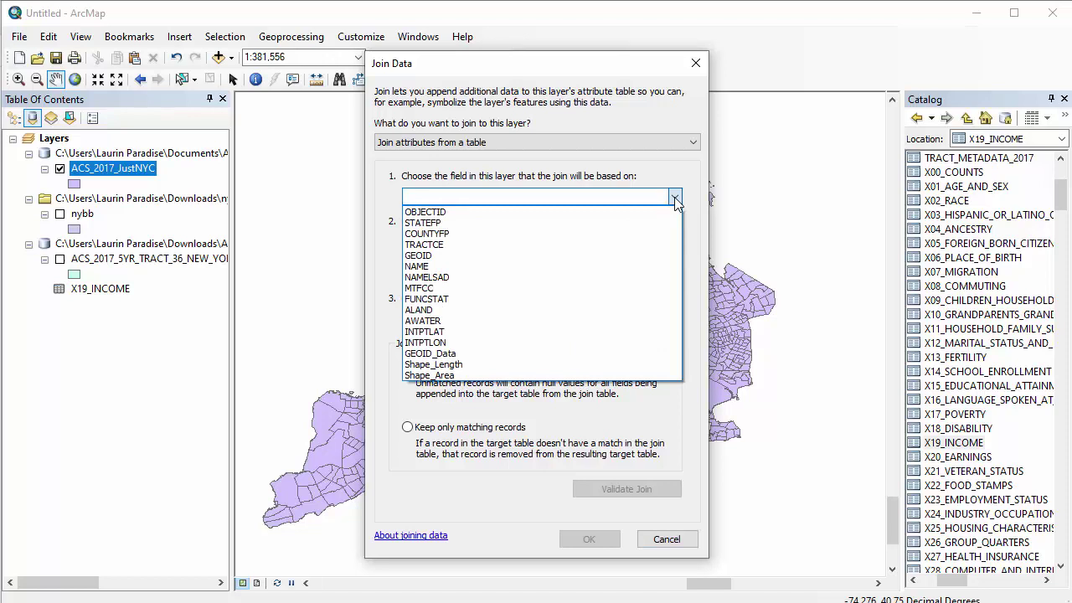
{"action": "left_click", "coordinate": [481, 354]}
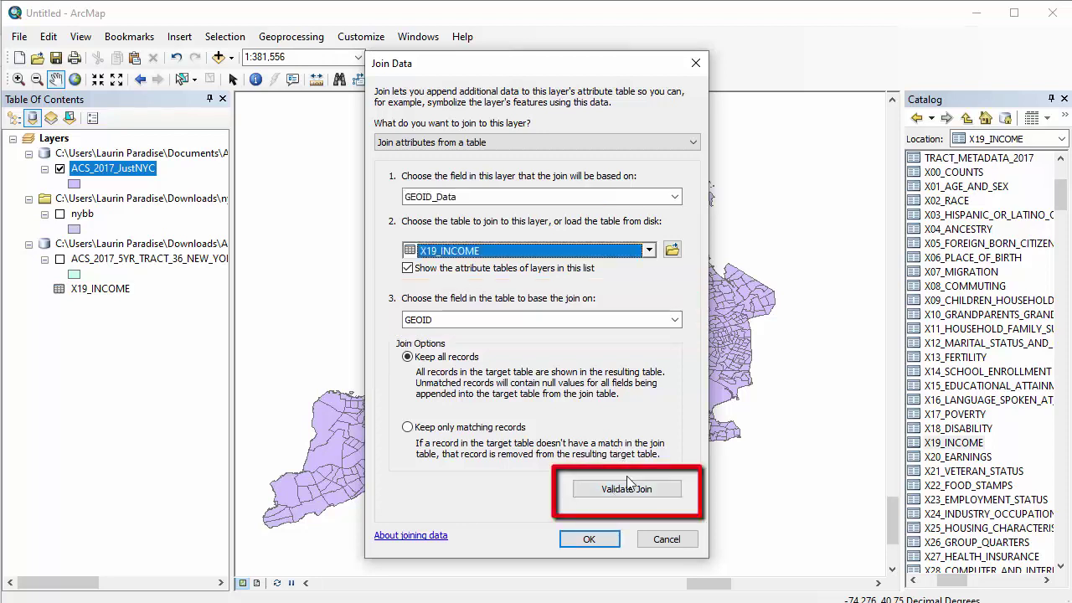
{"action": "left_click", "coordinate": [624, 496]}
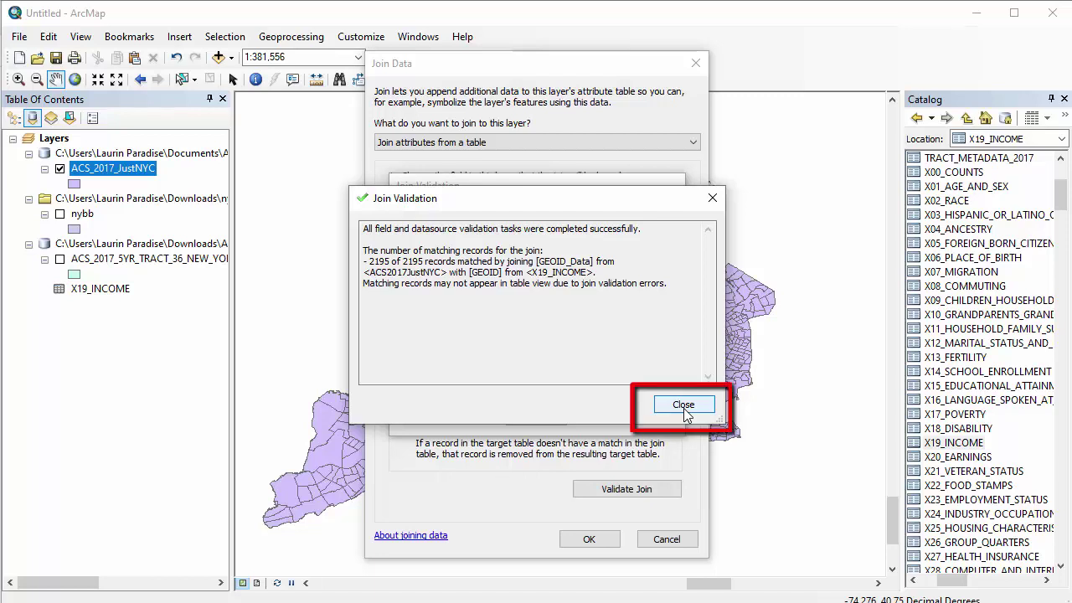
{"action": "left_click", "coordinate": [684, 406]}
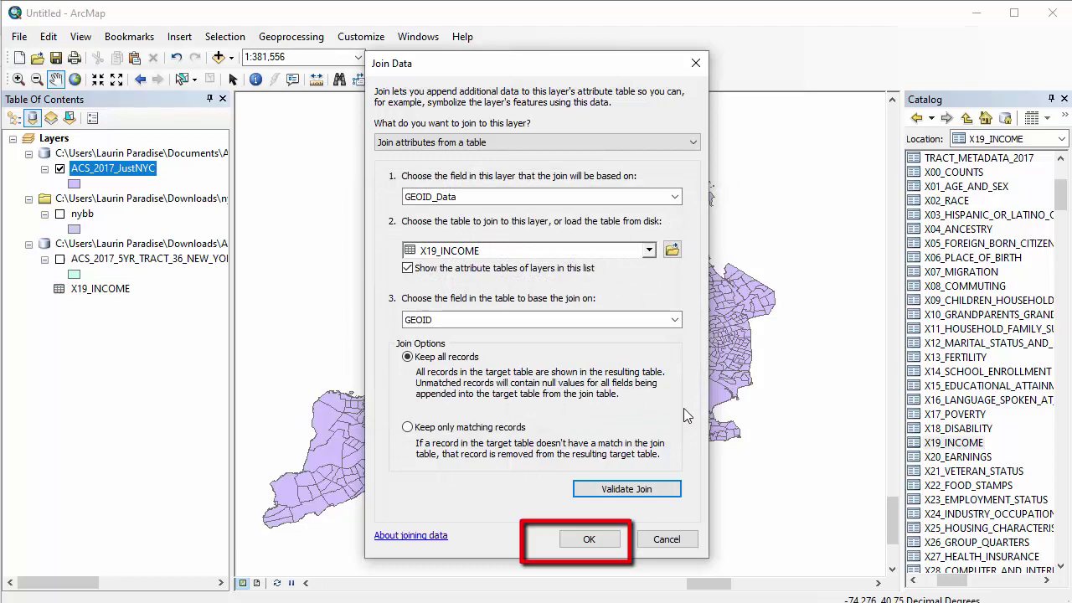
{"action": "left_click", "coordinate": [589, 540]}
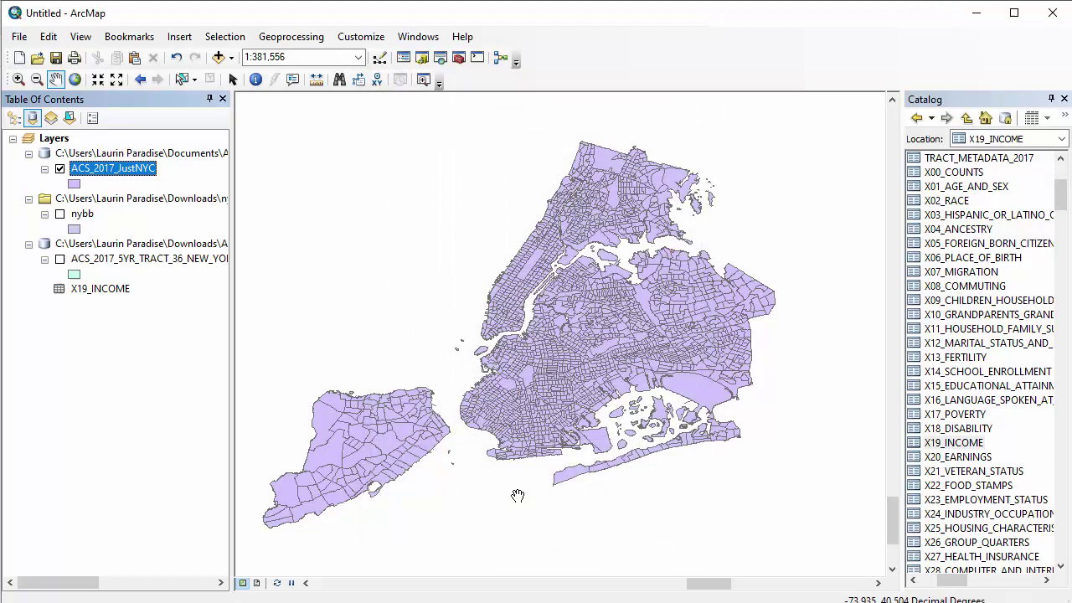
Step: Open the ACS_2017_JustNYC attribute table and scroll to the joined MEDIAN HOUSEHOLD INCOME column
{"action": "right_click", "coordinate": [116, 175]}
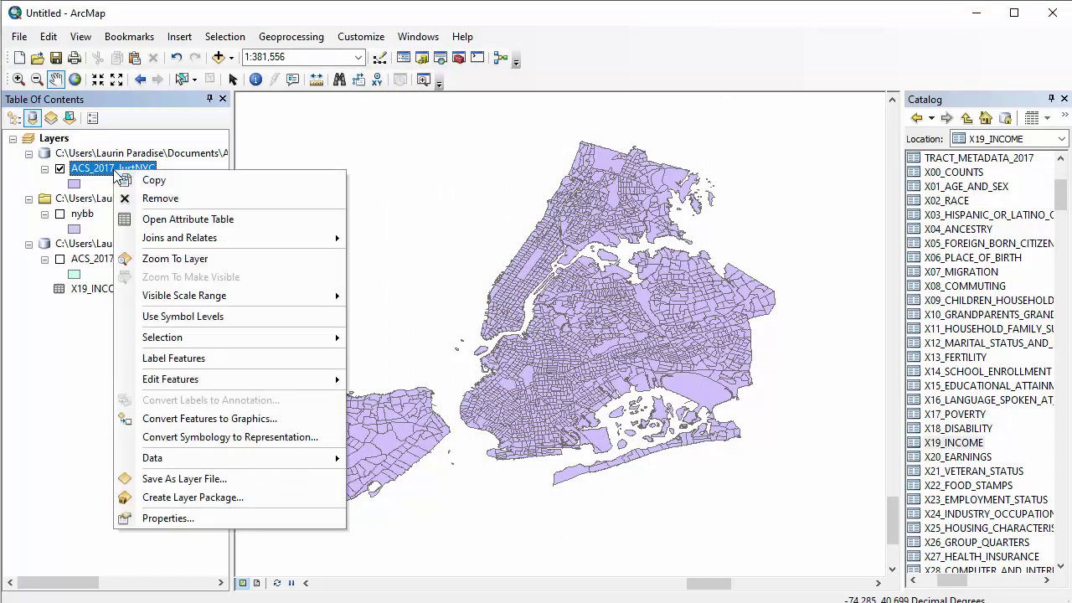
{"action": "left_click", "coordinate": [147, 219]}
{"action": "left_click_drag", "start_coordinate": [249, 543], "coordinate": [327, 542]}
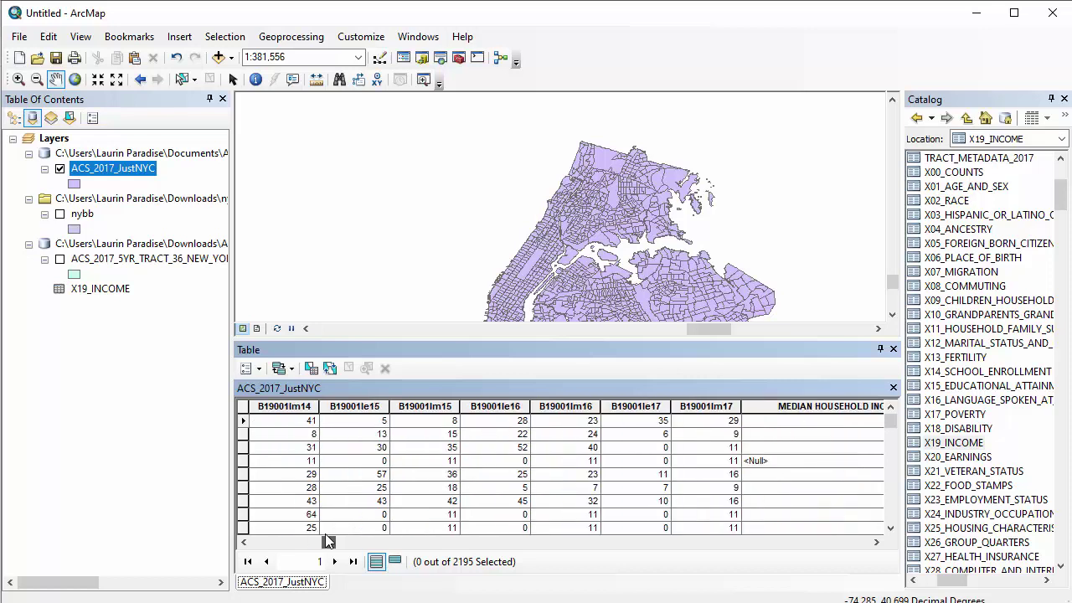
{"action": "left_click", "coordinate": [876, 543]}
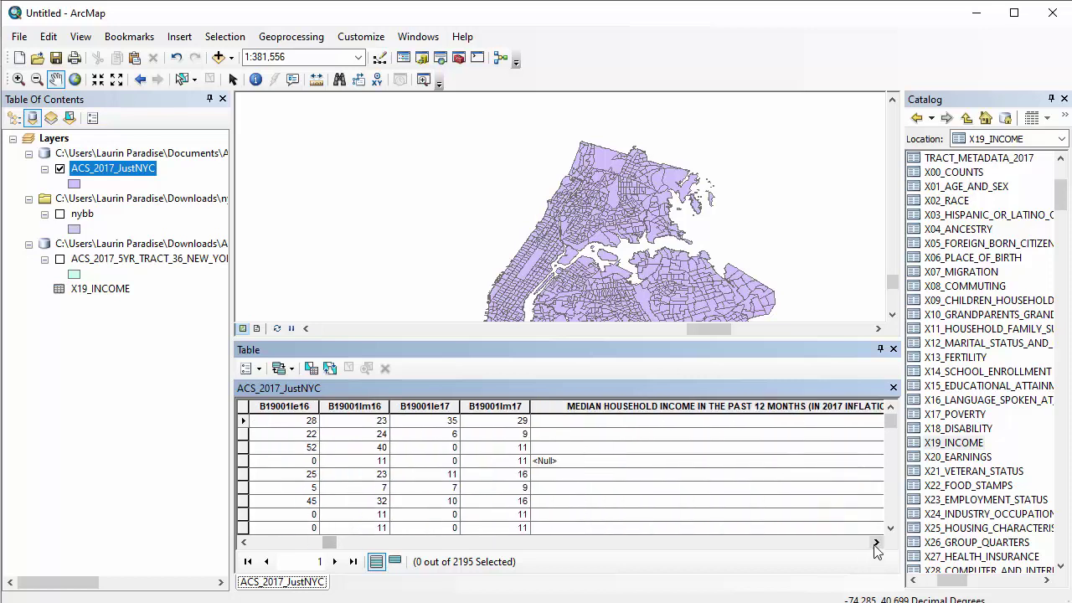
{"action": "left_click", "coordinate": [877, 543]}
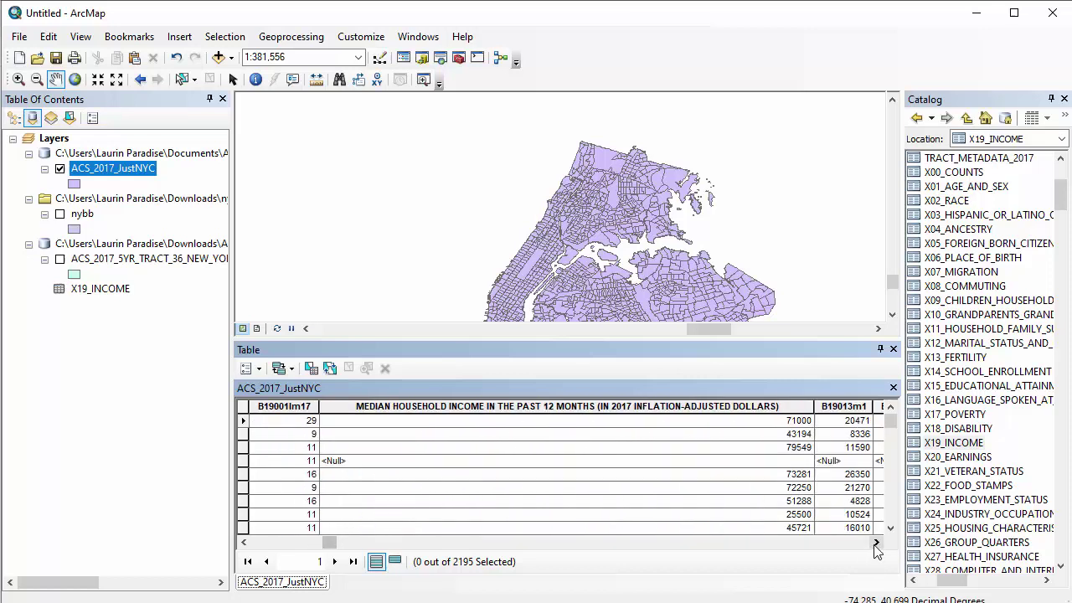
Step: Set the tract layer to Graduated colors by the MEDIAN HOUSEHOLD INCOME field
{"action": "right_click", "coordinate": [126, 174]}
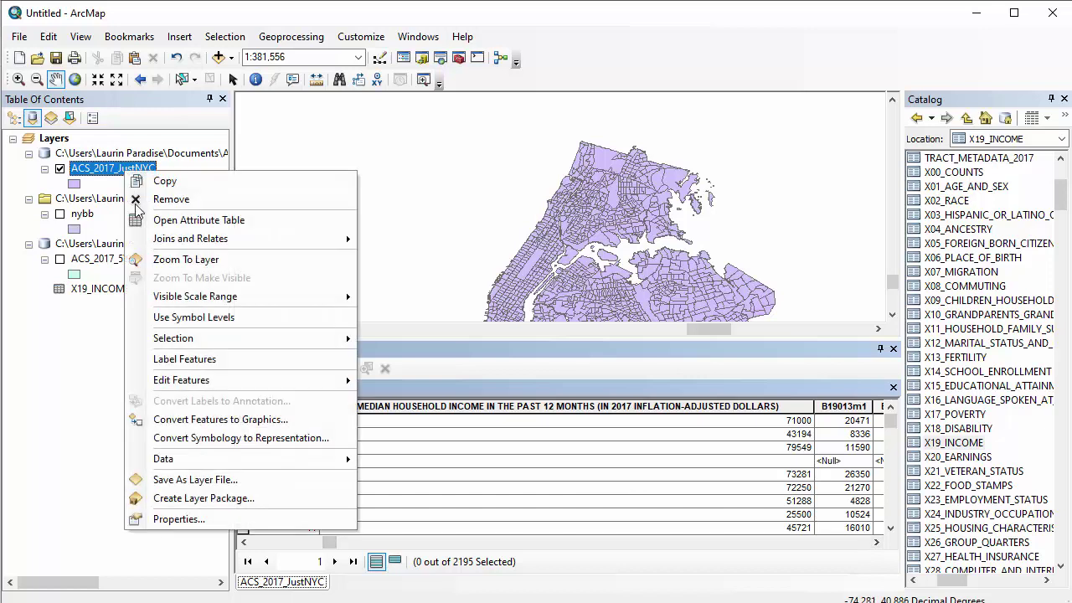
{"action": "left_click", "coordinate": [178, 520]}
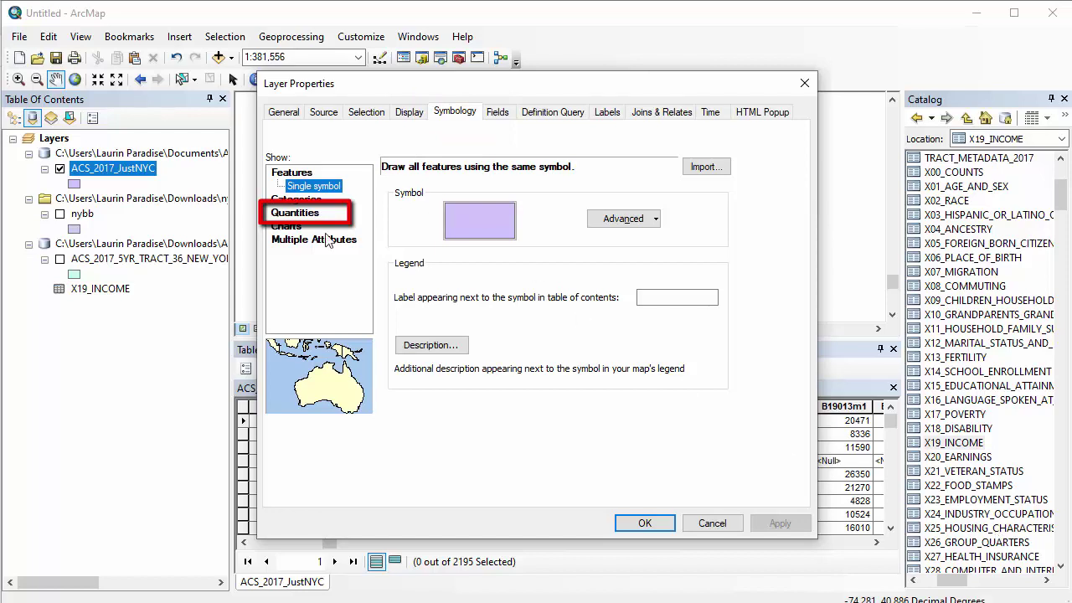
{"action": "left_click", "coordinate": [308, 216]}
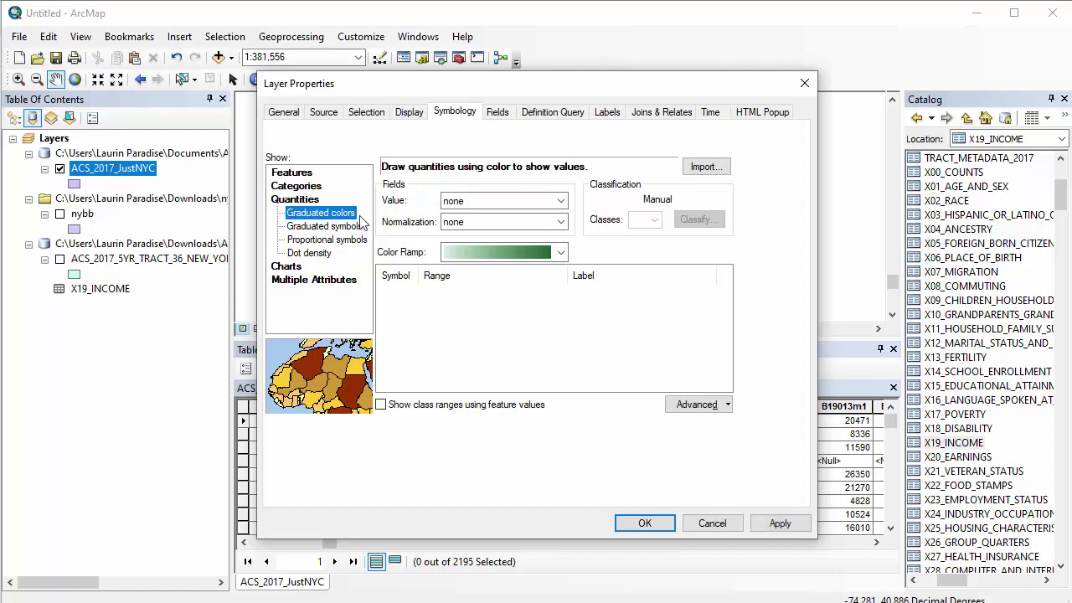
{"action": "left_click", "coordinate": [562, 201]}
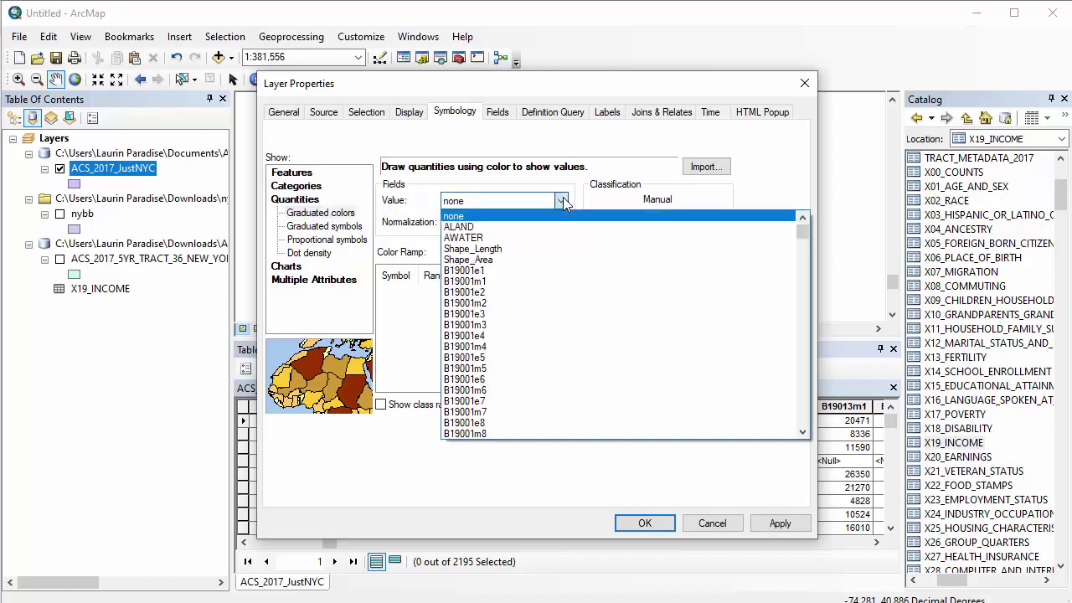
{"action": "scroll", "coordinate": [574, 371], "scroll_direction": "down", "scroll_amount": 5}
{"action": "scroll", "coordinate": [574, 371], "scroll_direction": "down", "scroll_amount": 20}
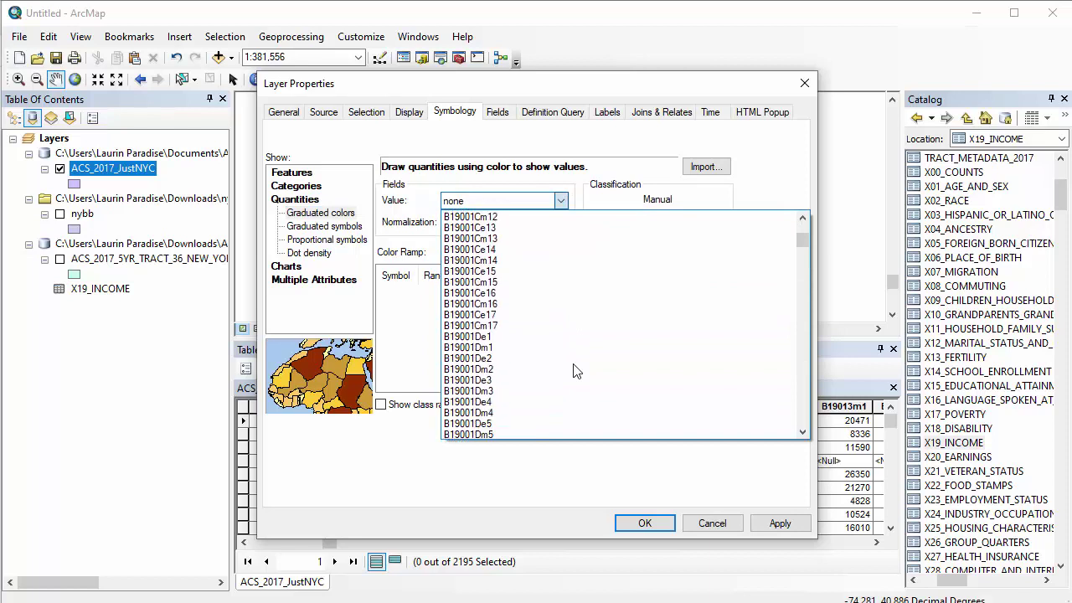
{"action": "scroll", "coordinate": [574, 371], "scroll_direction": "down", "scroll_amount": 19}
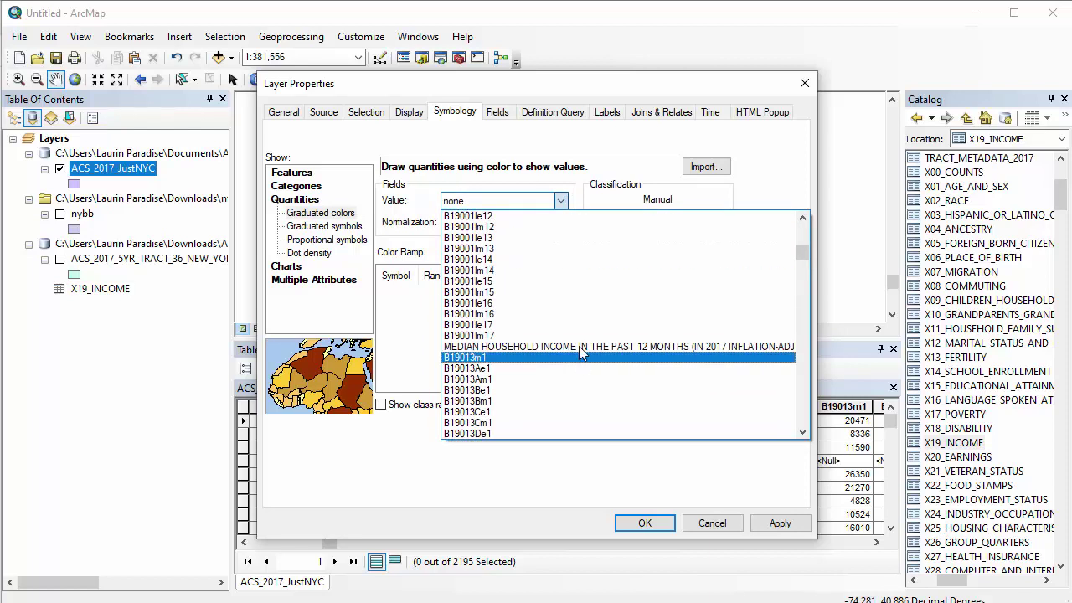
{"action": "left_click", "coordinate": [582, 352]}
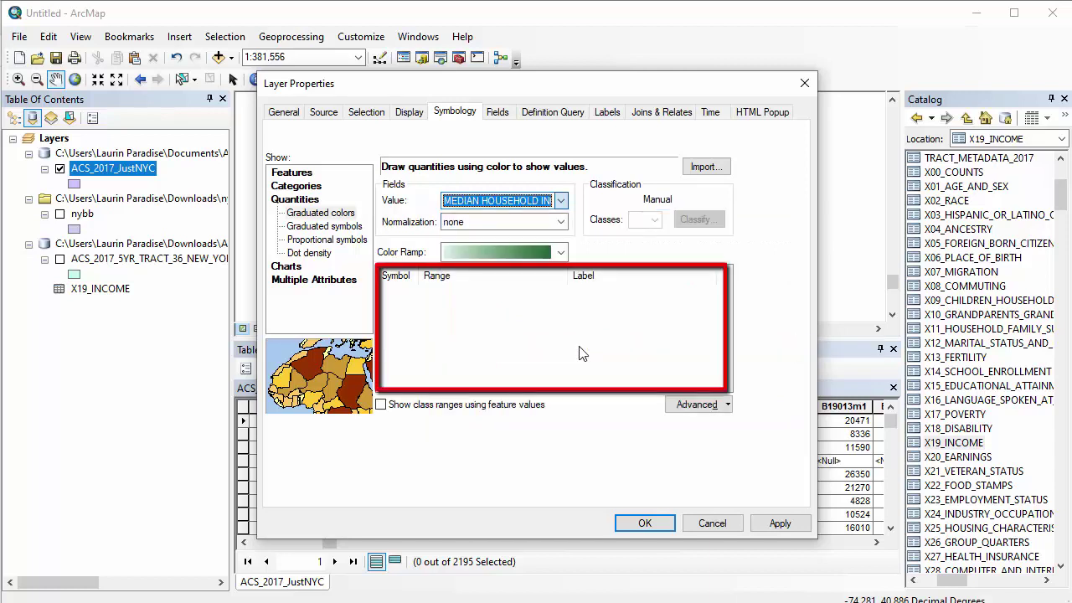
Step: Use a white-to-blue colour ramp with 7 classes
{"action": "left_click", "coordinate": [561, 253]}
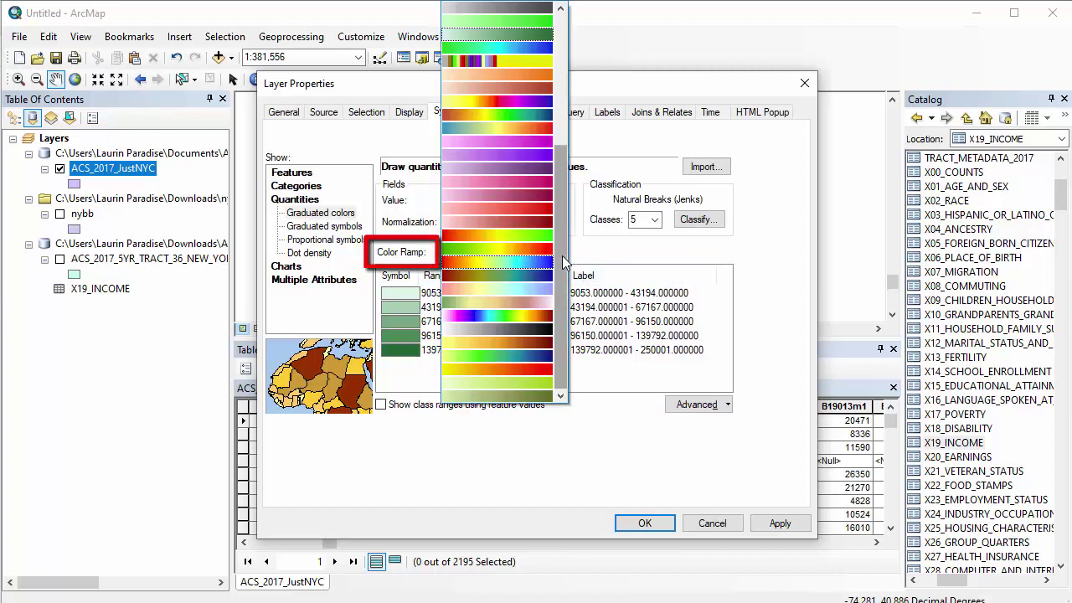
{"action": "left_click_drag", "start_coordinate": [561, 268], "coordinate": [560, 42]}
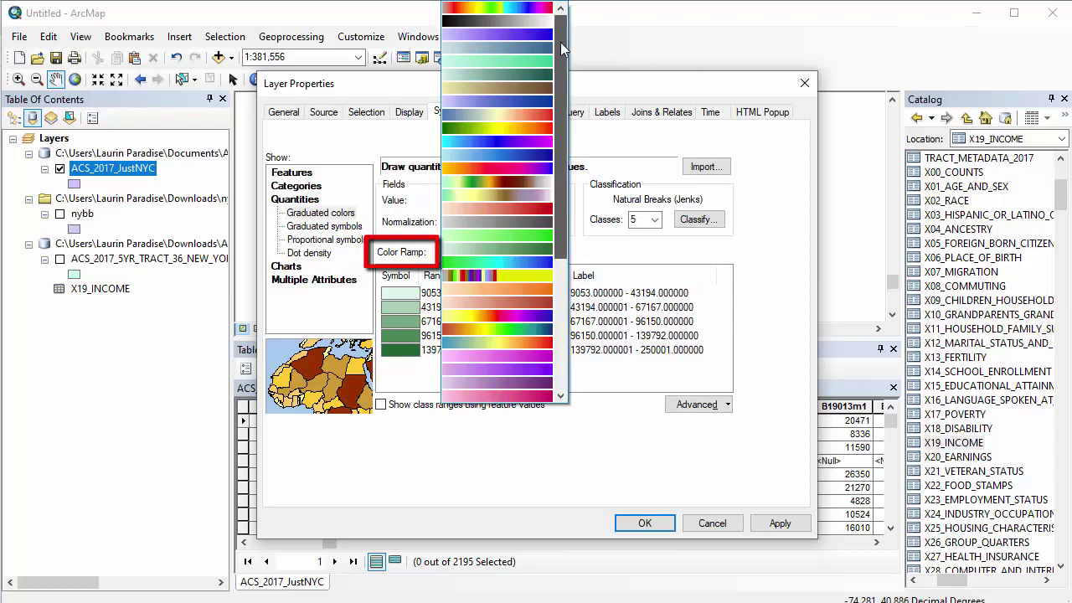
{"action": "left_click", "coordinate": [503, 36]}
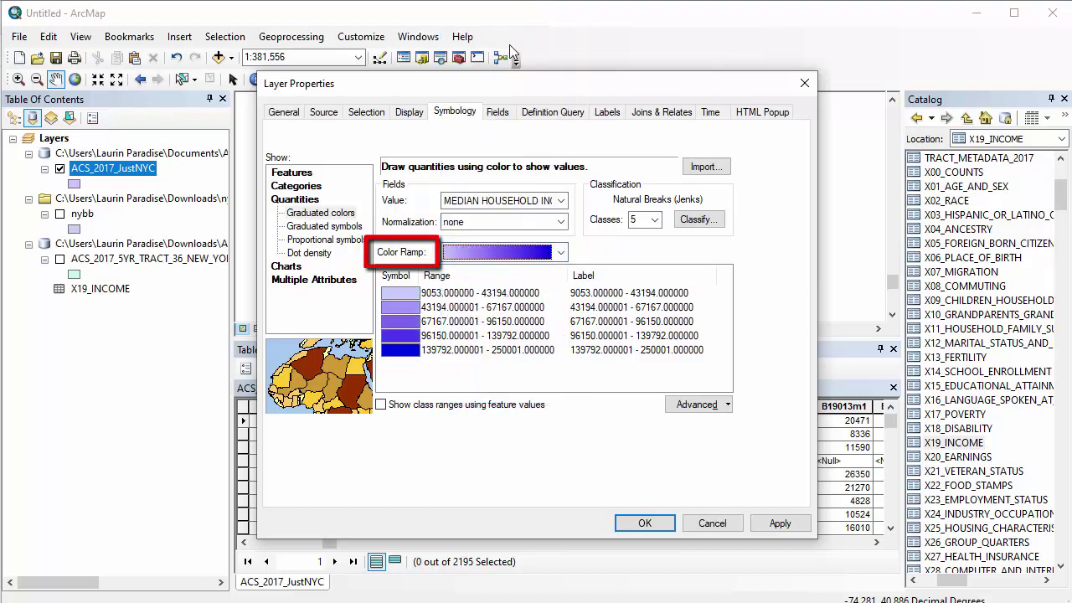
{"action": "left_click", "coordinate": [655, 220]}
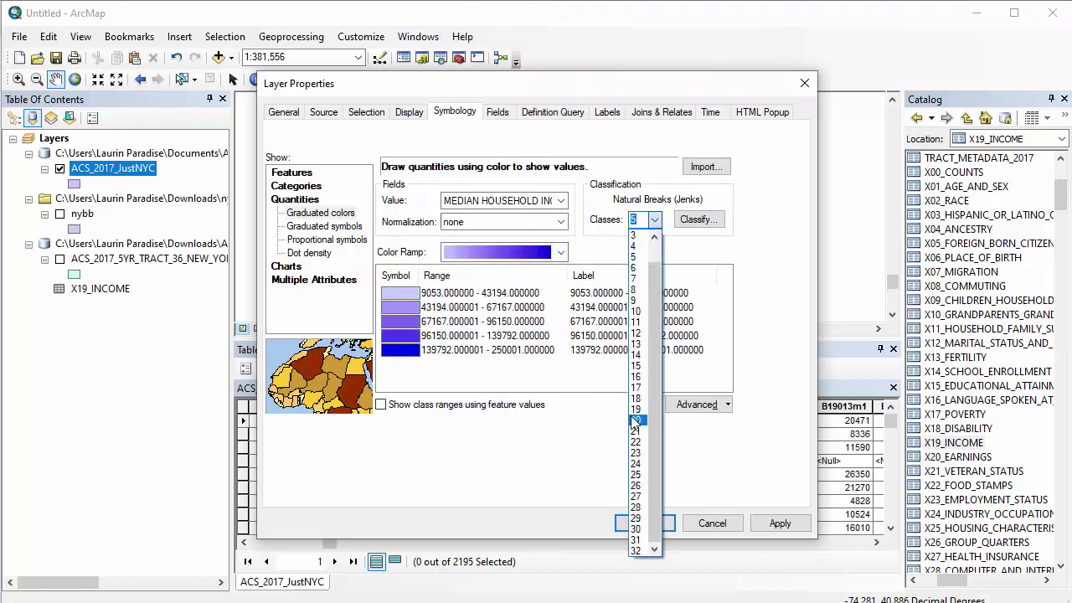
{"action": "left_click", "coordinate": [637, 278]}
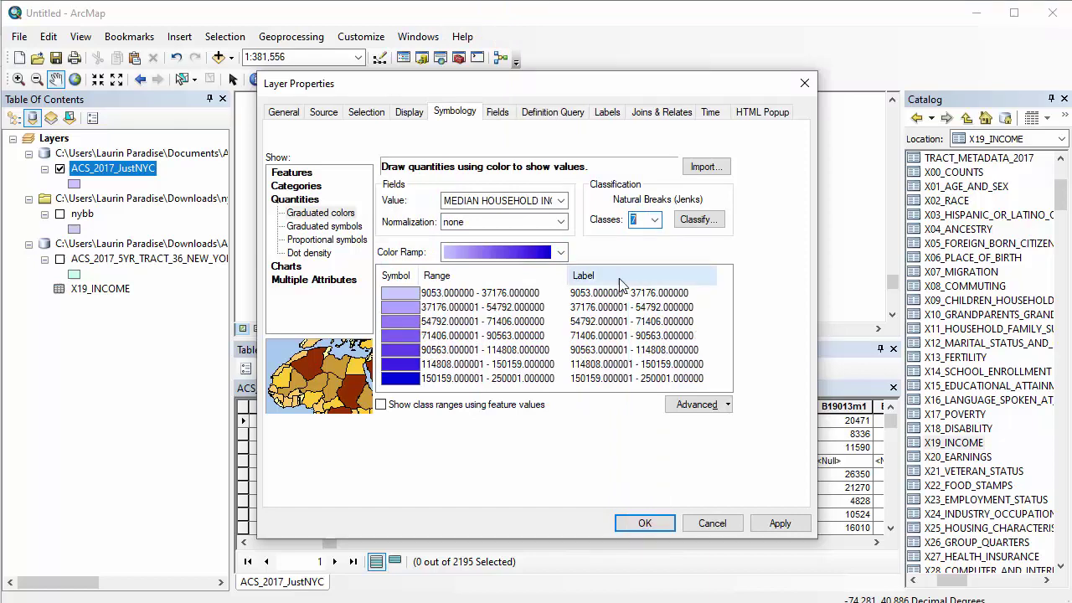
Step: Format the class labels as currency and apply the income symbology
{"action": "right_click", "coordinate": [614, 283]}
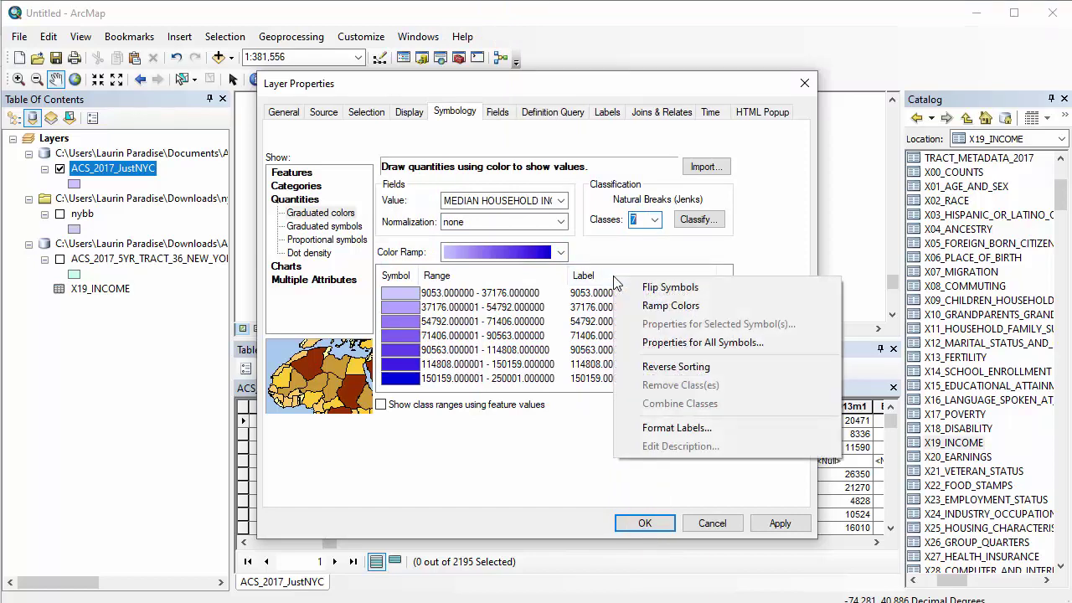
{"action": "left_click", "coordinate": [653, 426]}
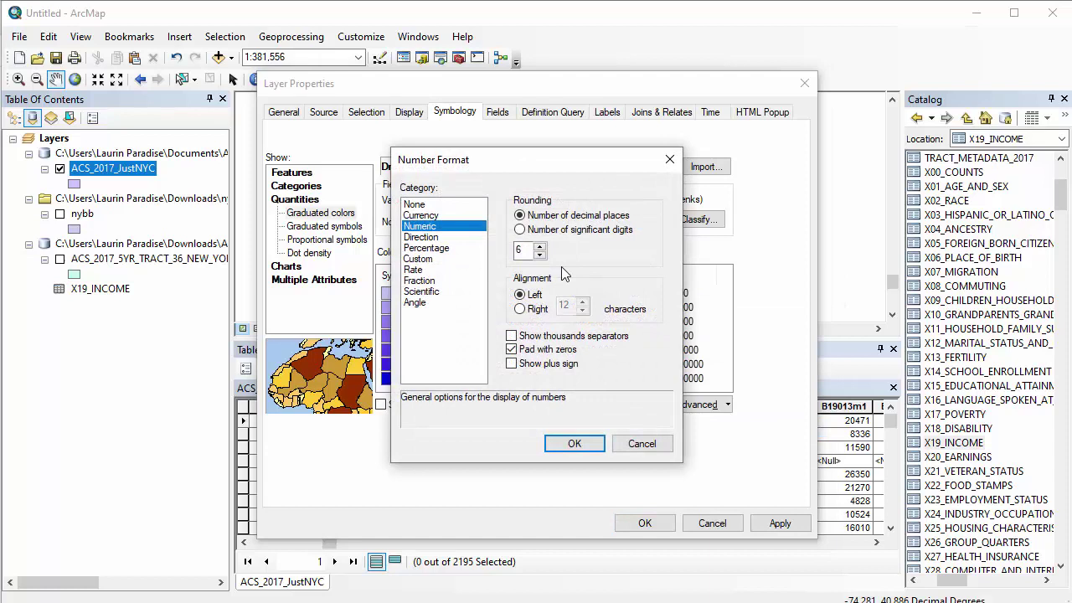
{"action": "left_click", "coordinate": [452, 215]}
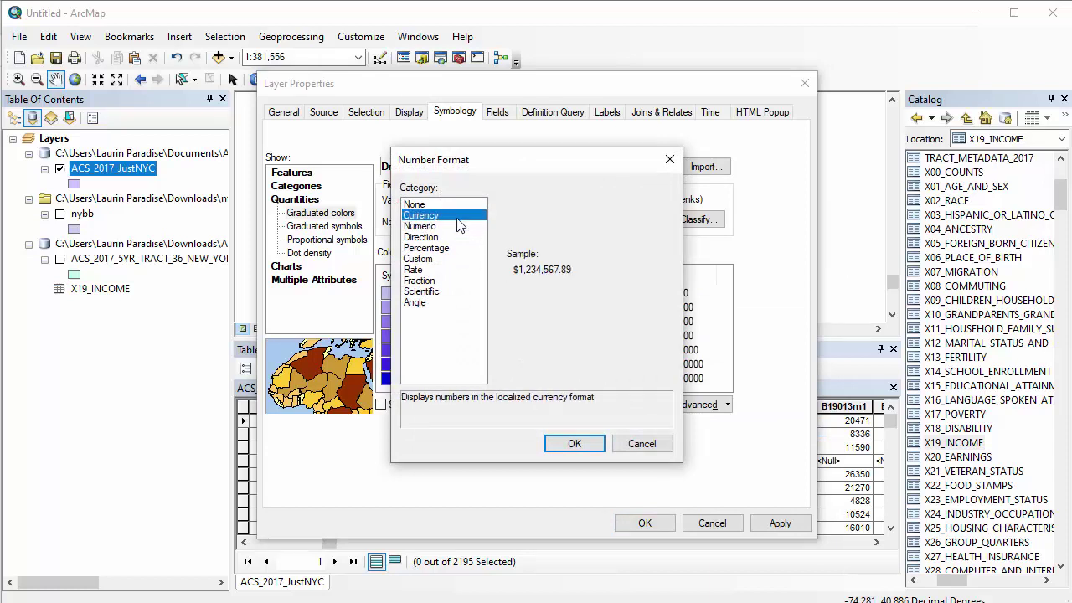
{"action": "left_click", "coordinate": [574, 443]}
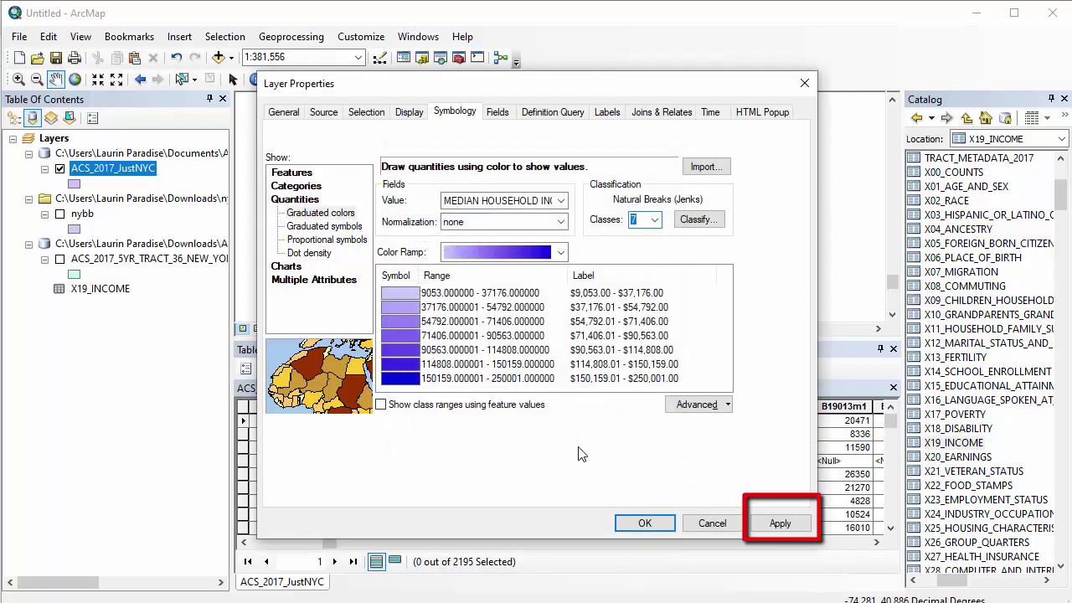
{"action": "left_click", "coordinate": [775, 524]}
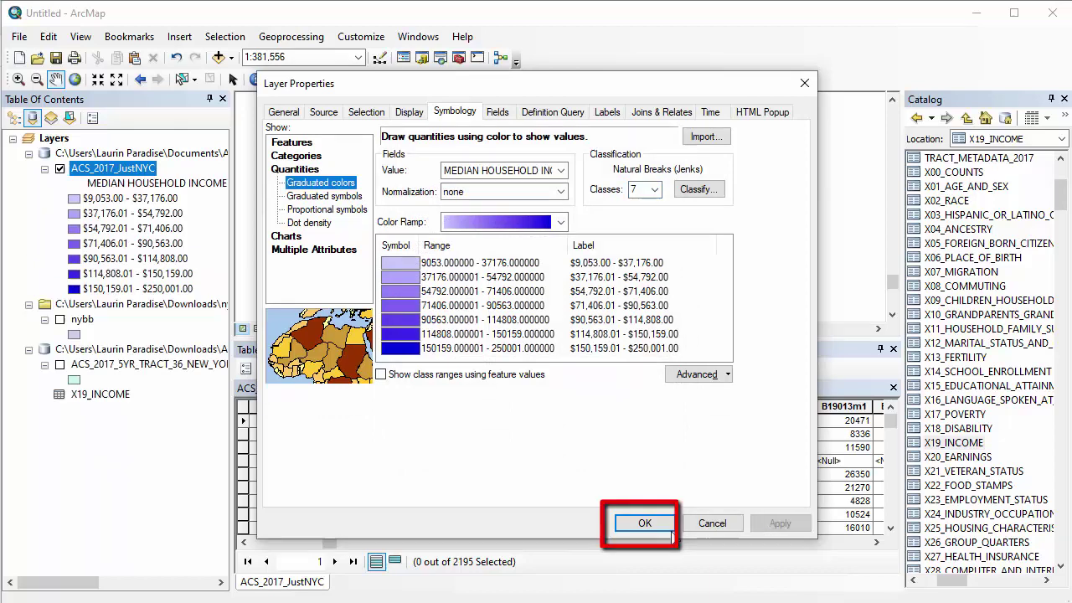
{"action": "left_click", "coordinate": [645, 525]}
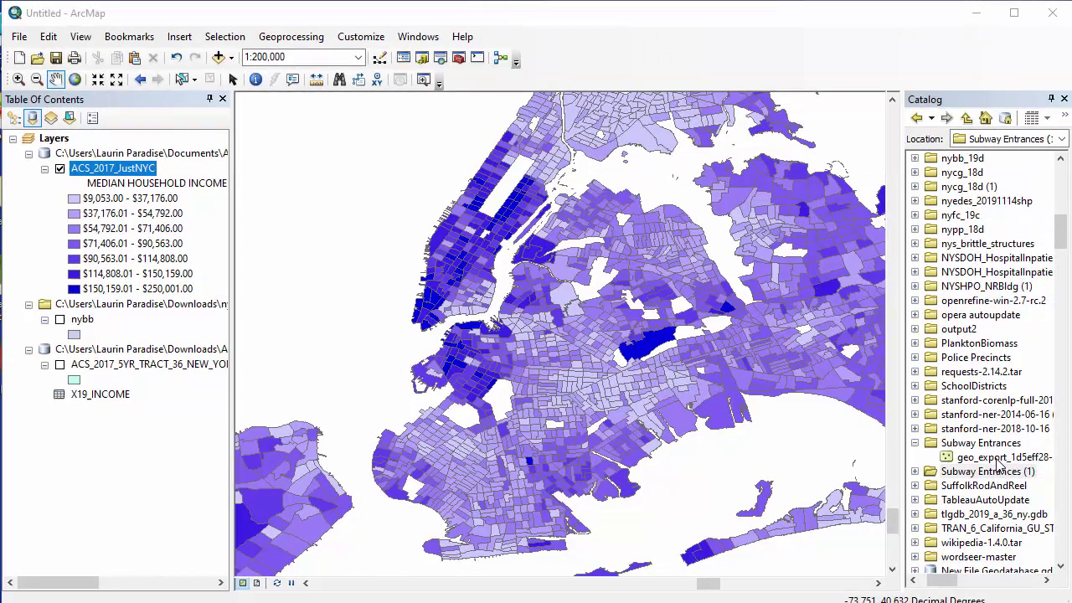
Step: Add the geo_export subway entrances shapefile to the map above the tracts
{"action": "left_click_drag", "start_coordinate": [999, 464], "coordinate": [556, 374]}
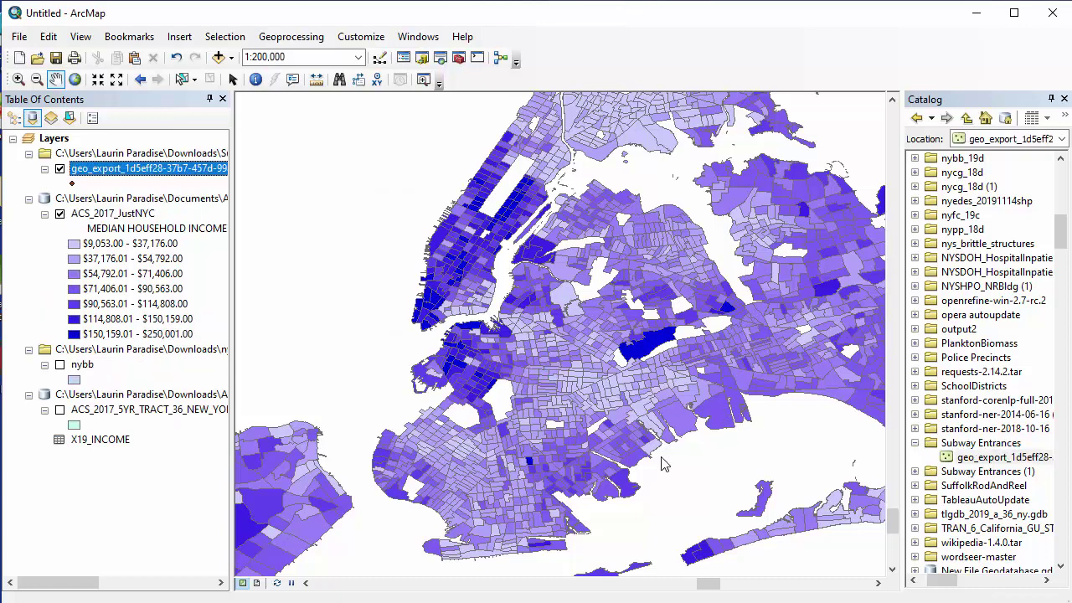